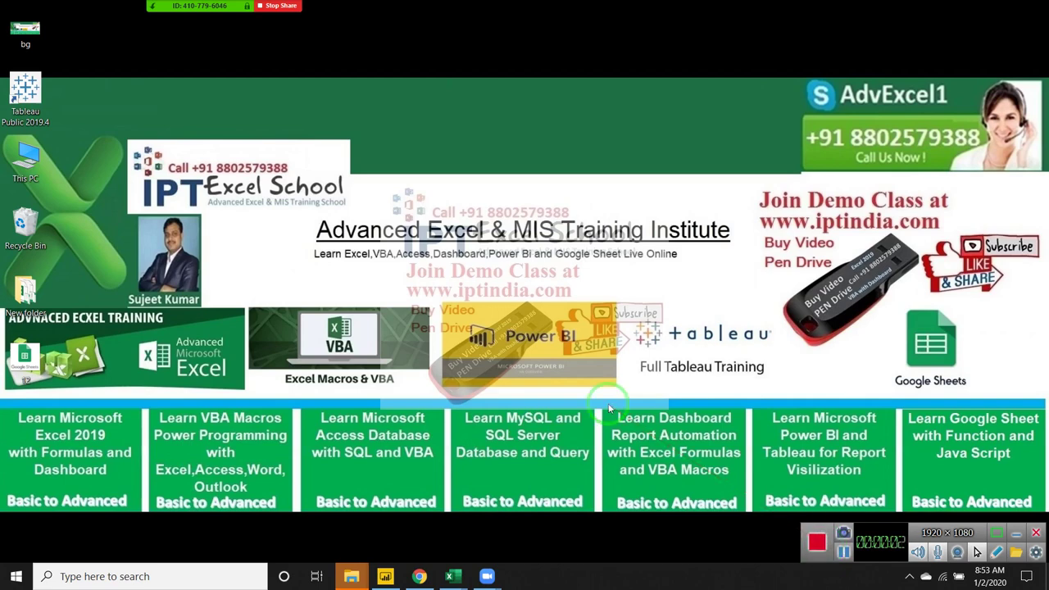
Refresh the desktop and preview the open Excel workbooks, including L-1(Test).
right_click(473, 130)
click(518, 173)
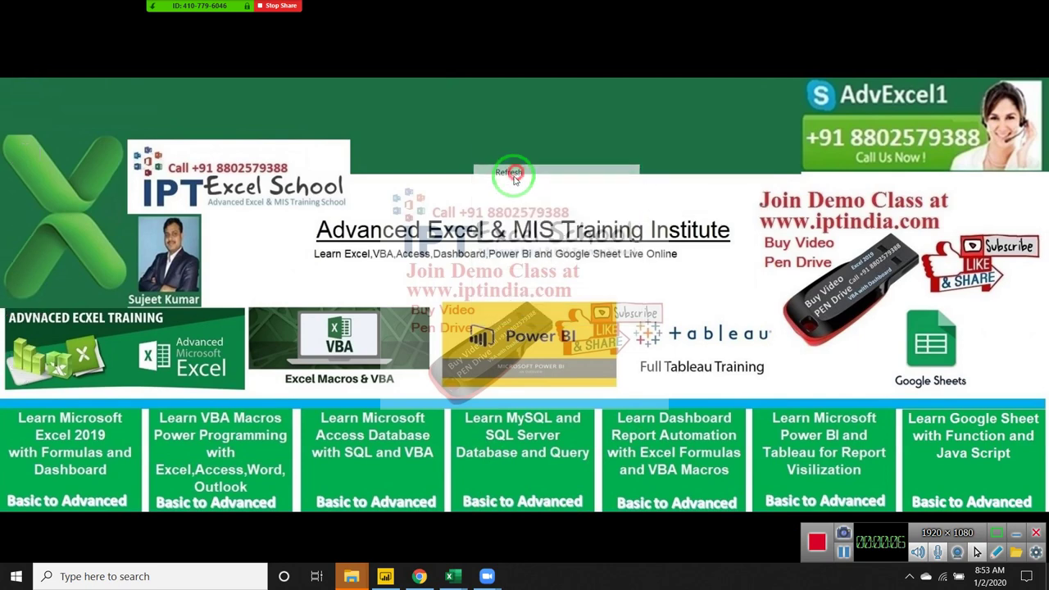
click(487, 576)
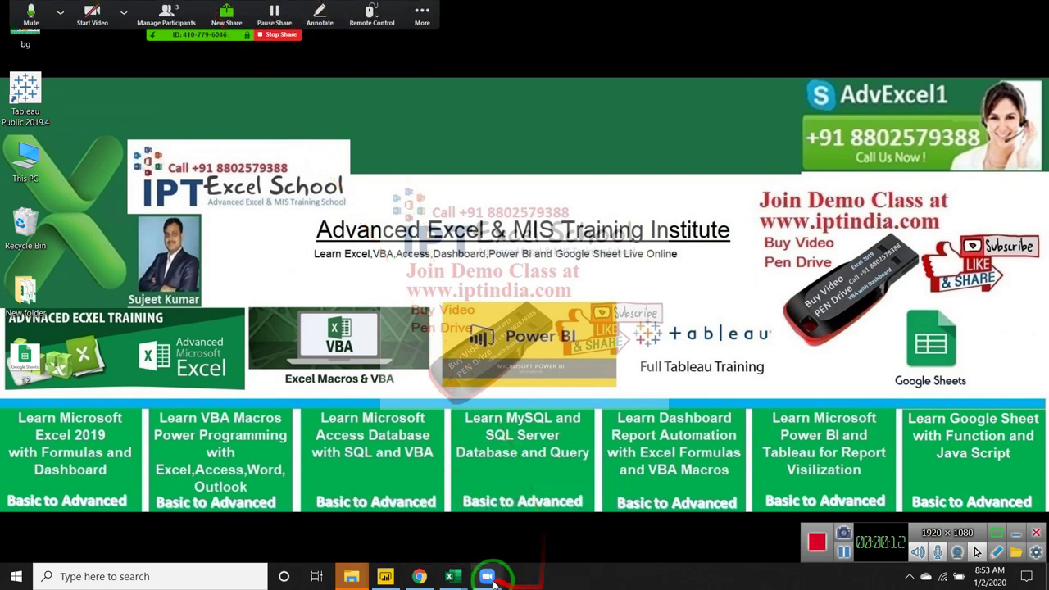
mouse_move(450, 576)
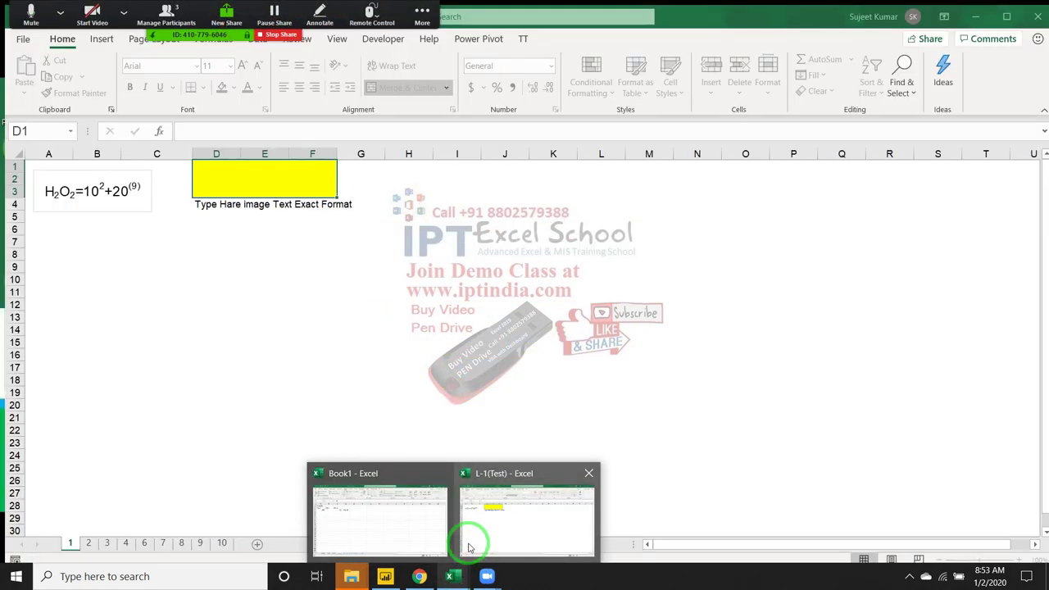
Bring L-1(Test) to the front and nudge the H2O2 equation picture into position on sheet 1.
click(468, 541)
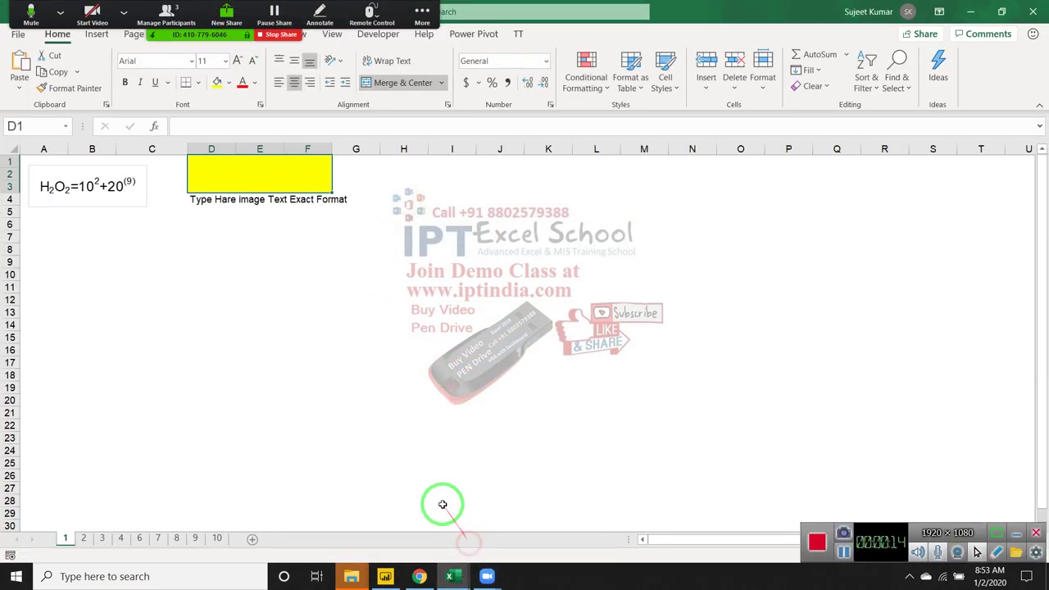
click(74, 203)
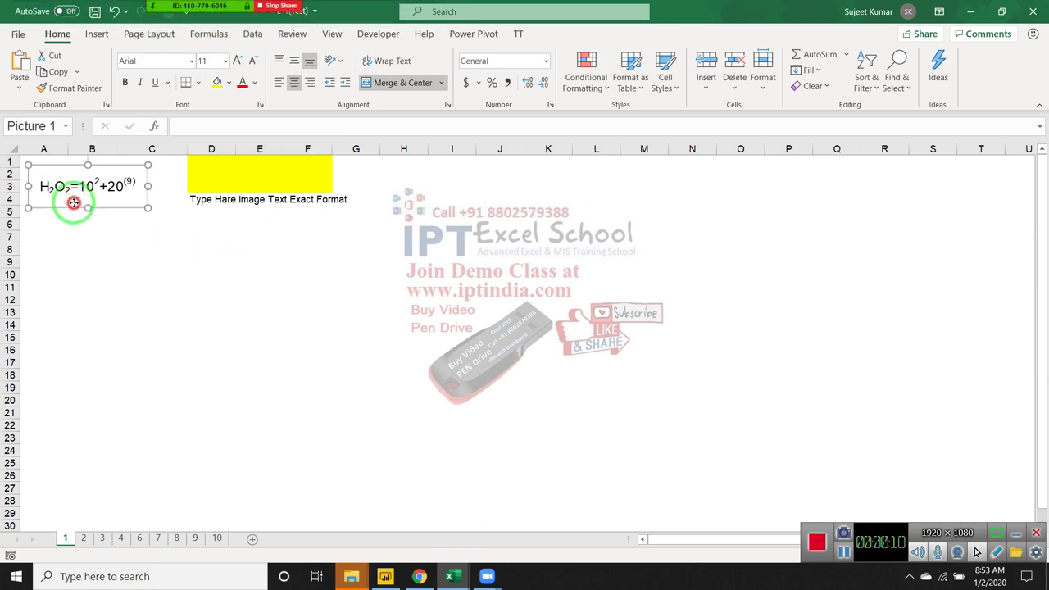
drag(74, 202, 74, 198)
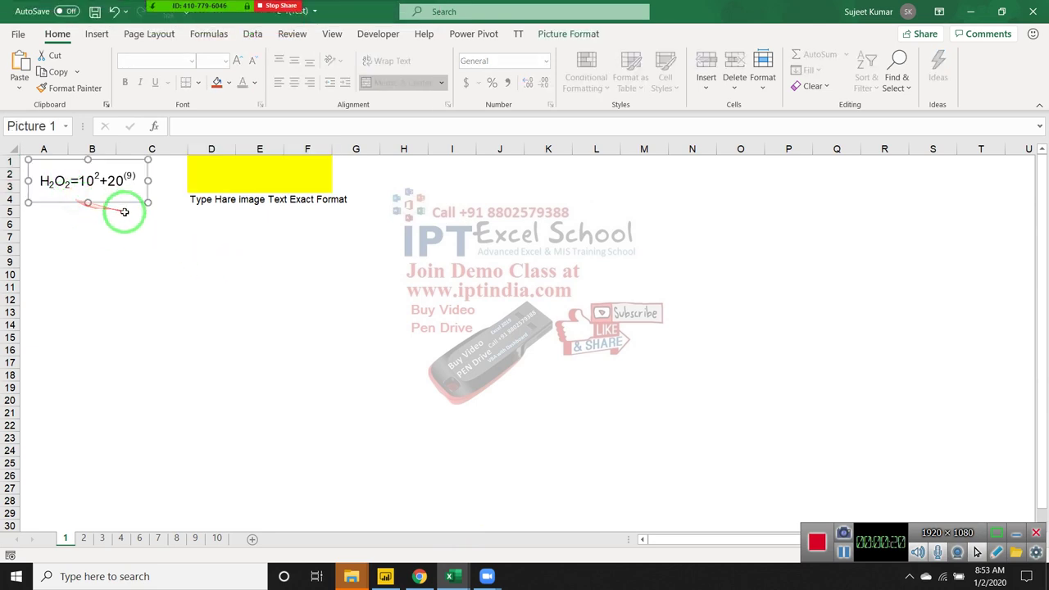
click(167, 287)
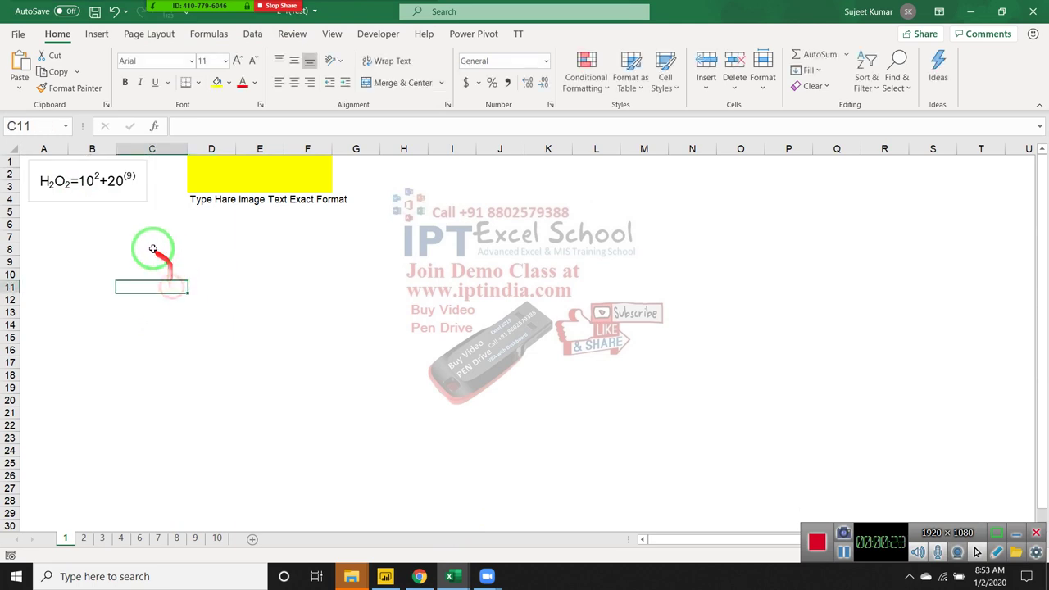
click(115, 187)
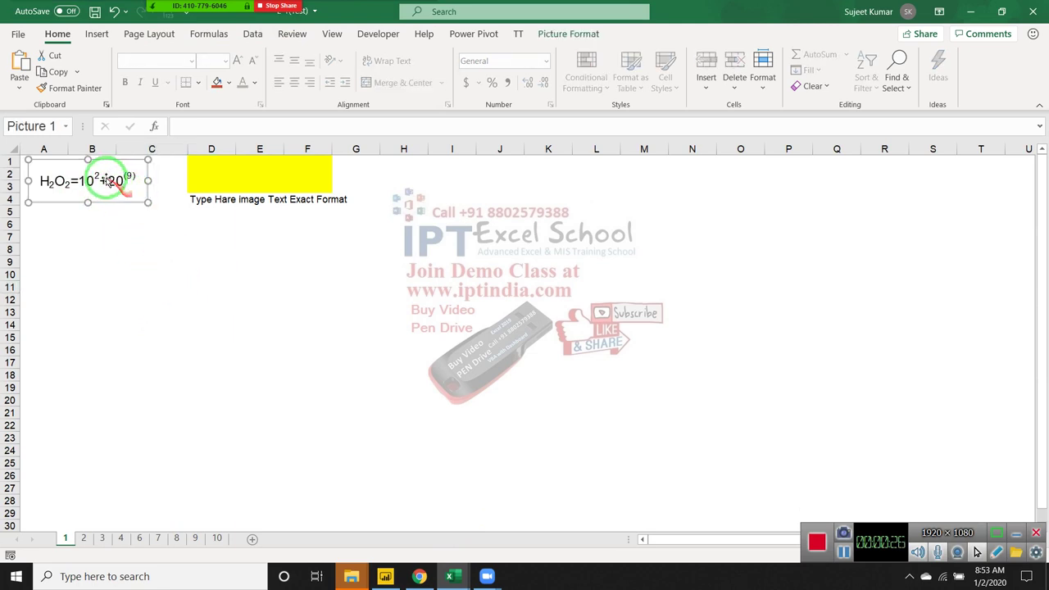
click(220, 182)
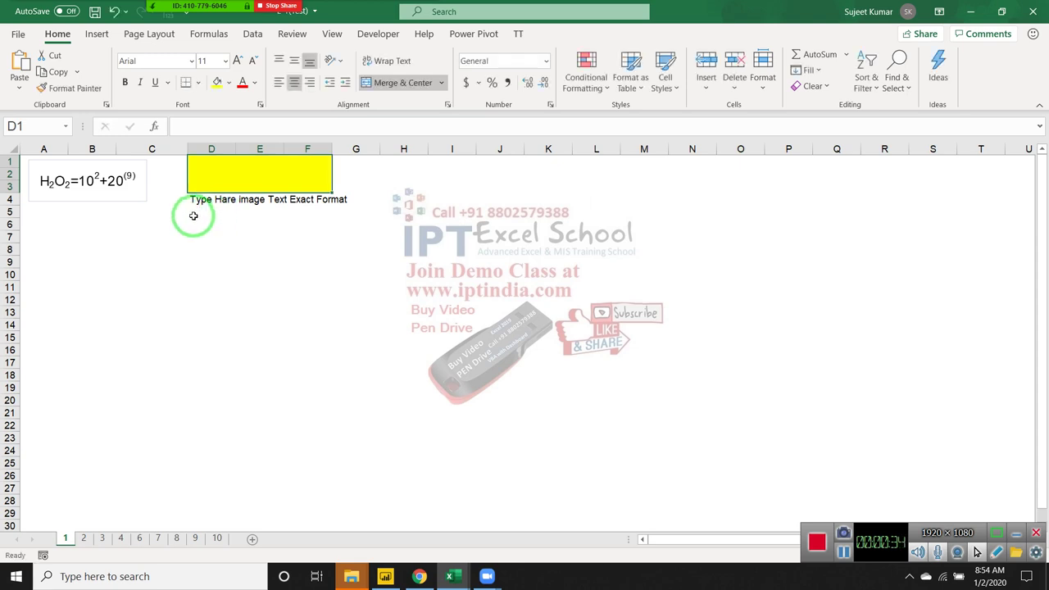
mouse_move(141, 195)
mouse_down()
mouse_move(140, 218)
mouse_move(139, 204)
mouse_up()
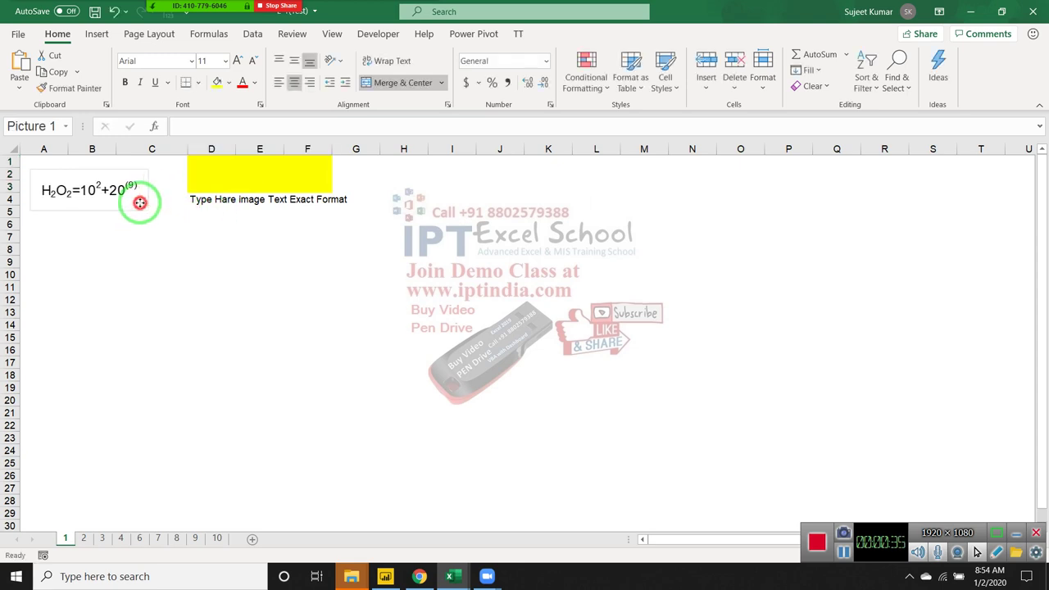
Check the yellow D1 answer box and equation picture, leaving D1 empty.
double_click(261, 180)
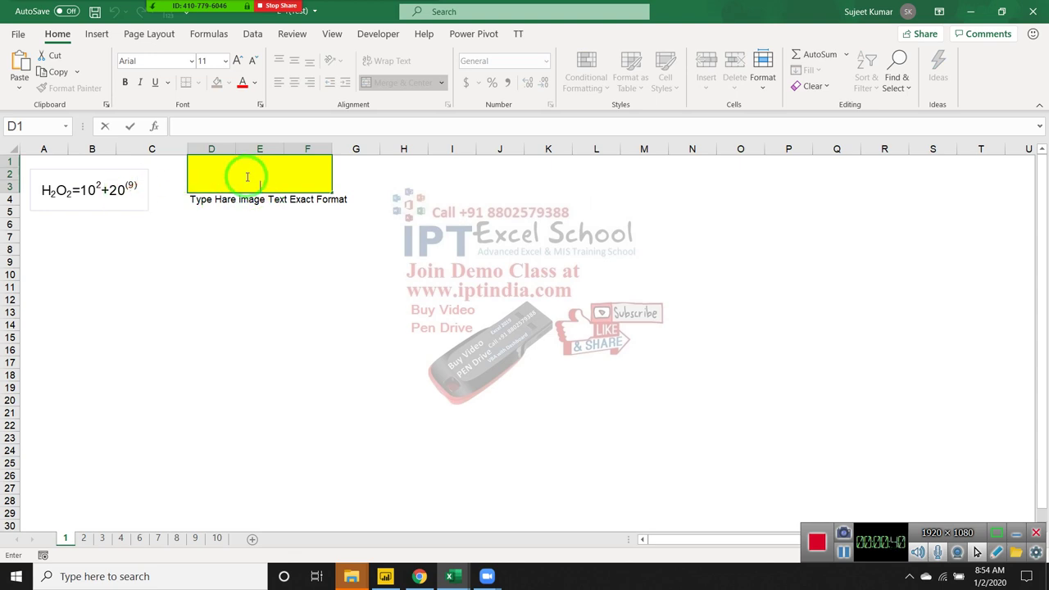
click(230, 213)
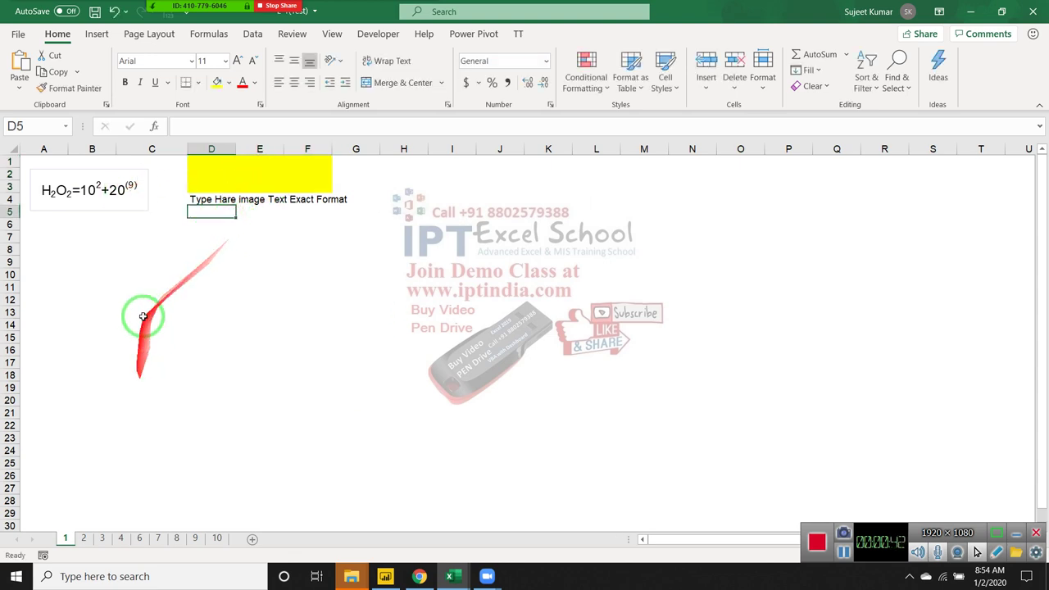
click(123, 207)
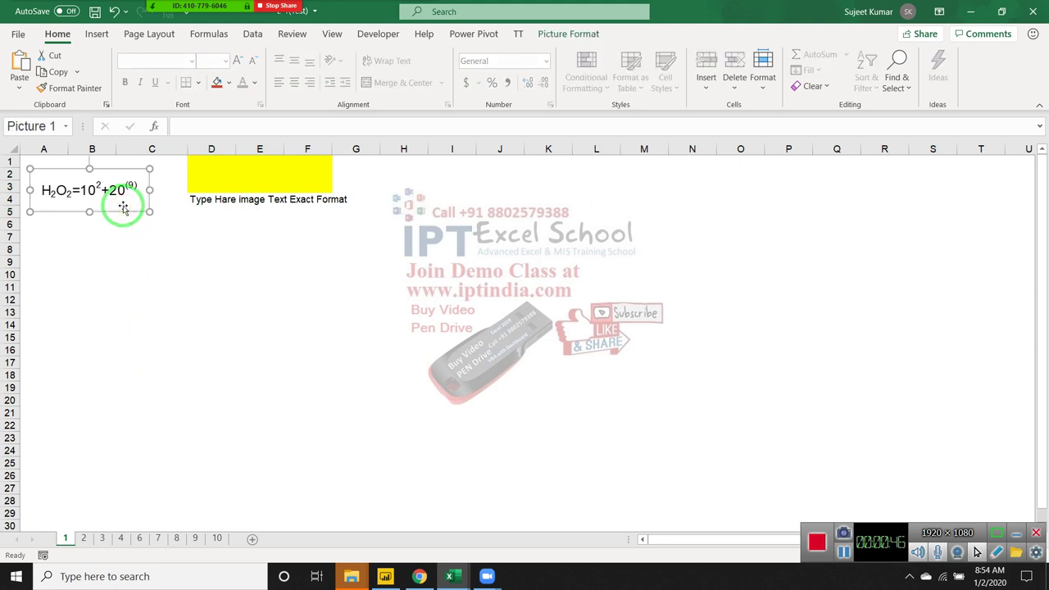
click(156, 424)
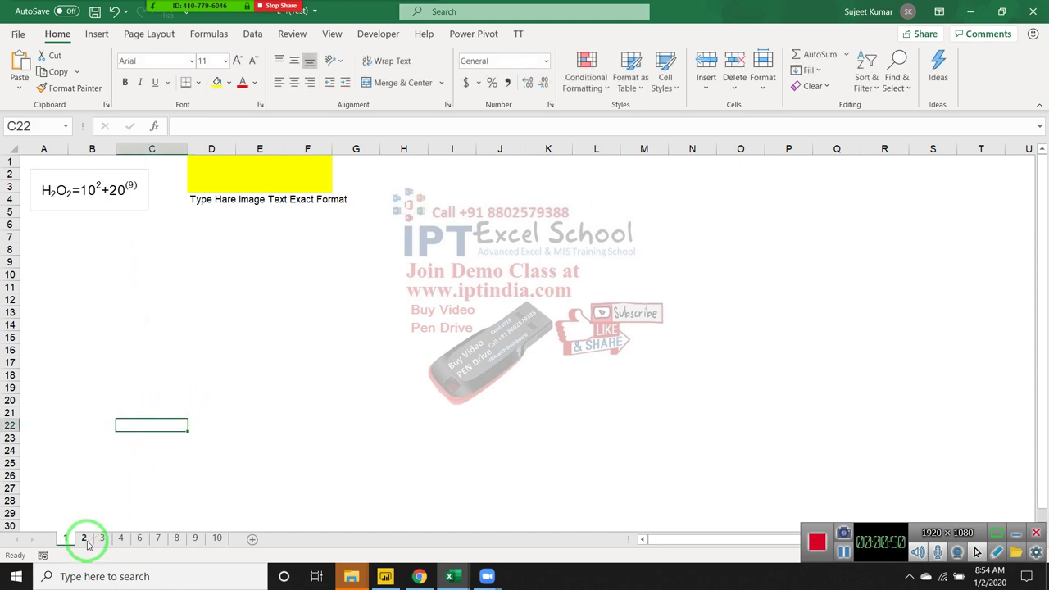
click(123, 206)
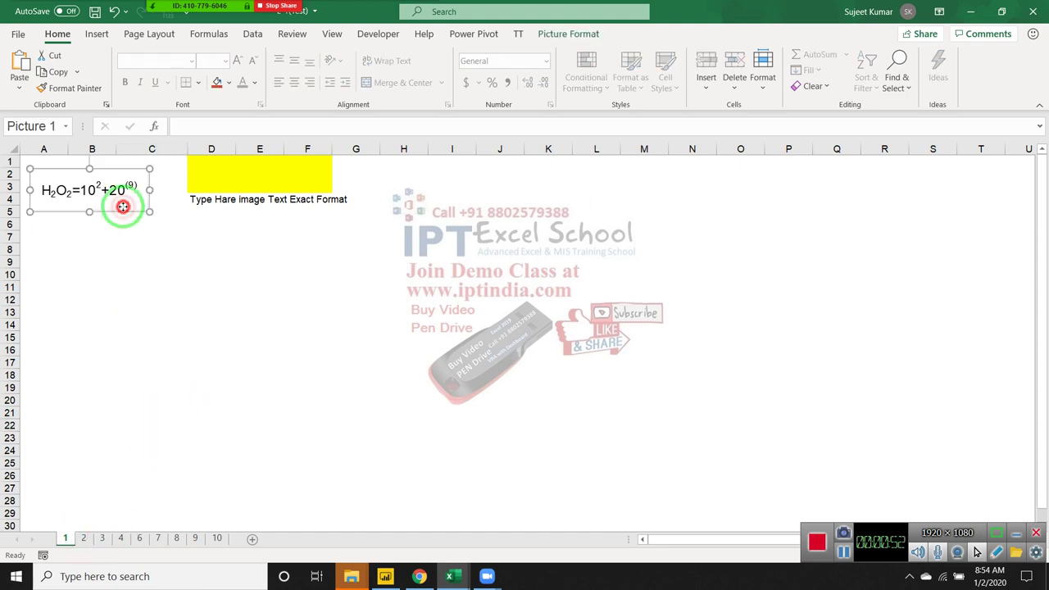
click(131, 238)
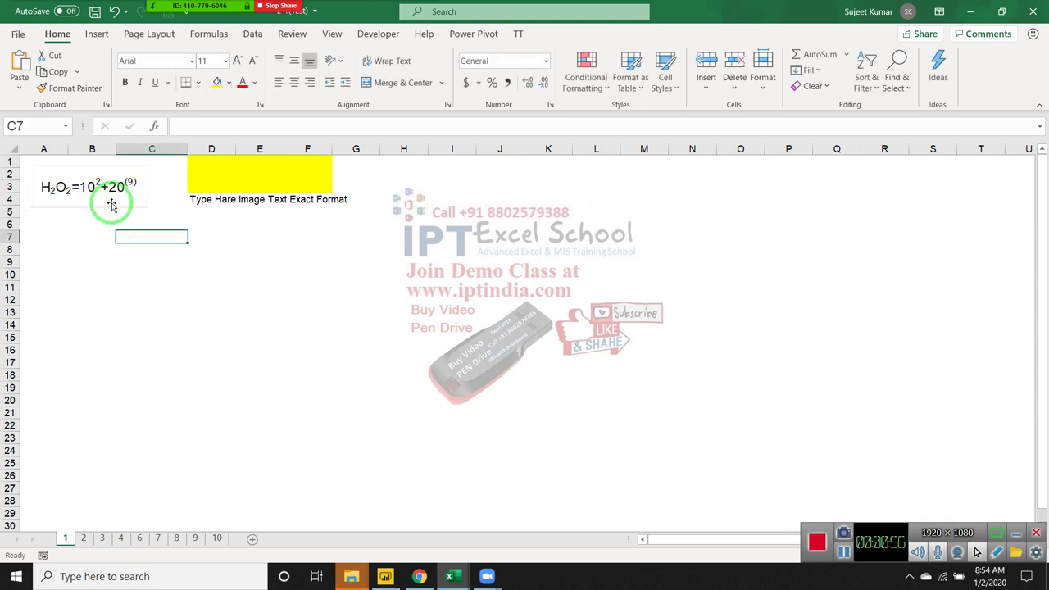
double_click(223, 179)
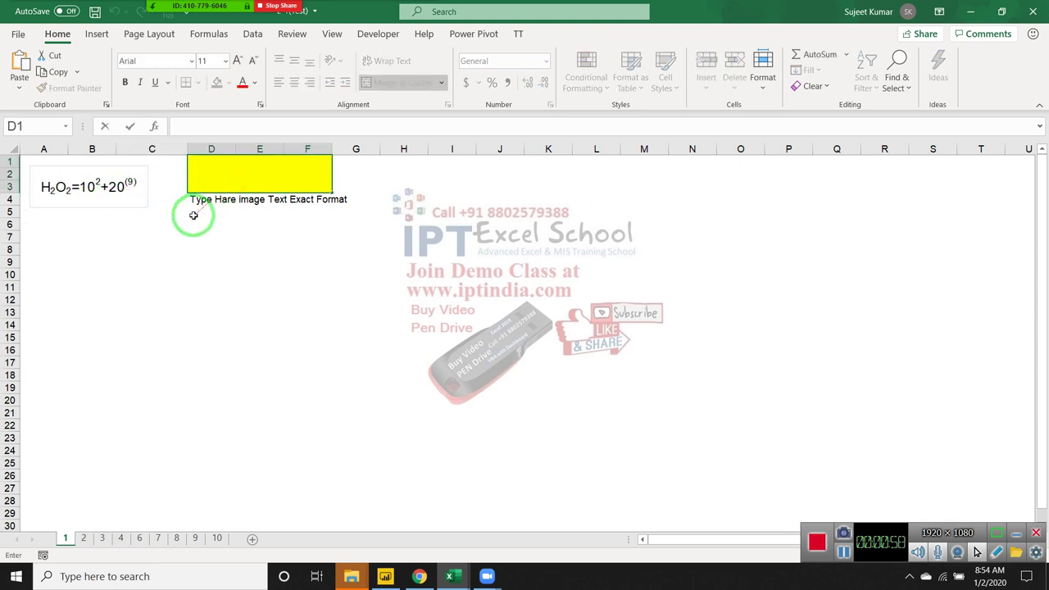
click(193, 215)
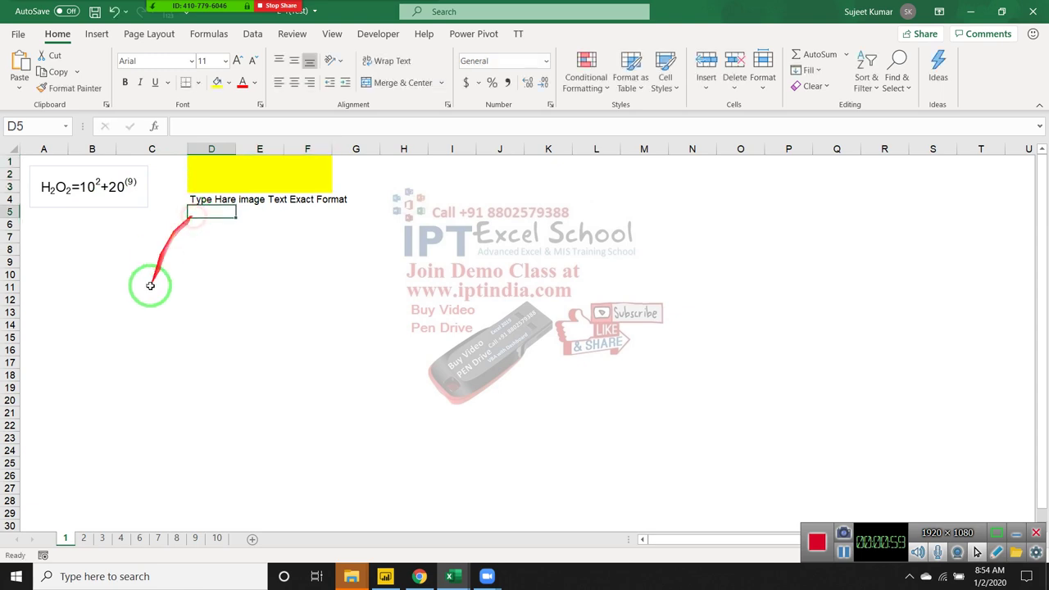
On sheet 2, move the Tuesday,J-10, 2012 date picture down beside row 3, then go to sheet 3.
click(87, 546)
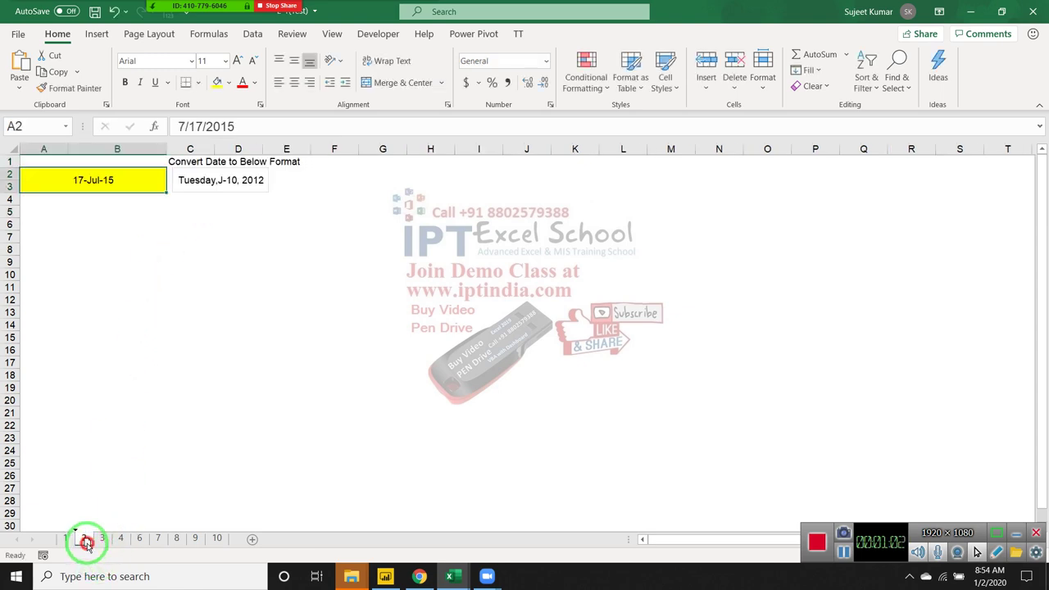
click(171, 350)
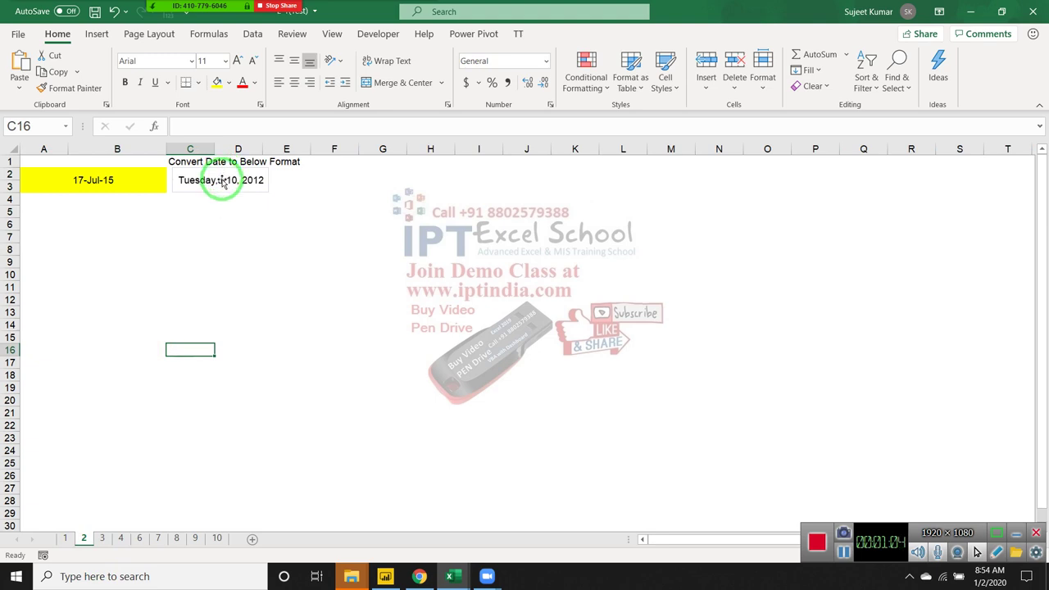
mouse_move(222, 181)
mouse_down()
mouse_move(226, 195)
mouse_move(234, 182)
mouse_up()
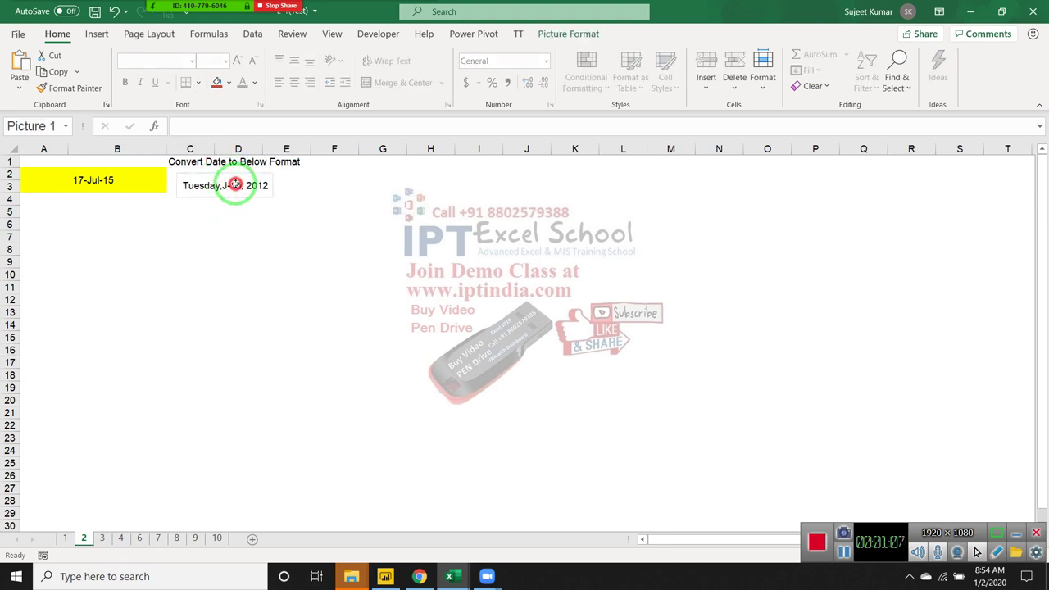
click(134, 178)
click(240, 194)
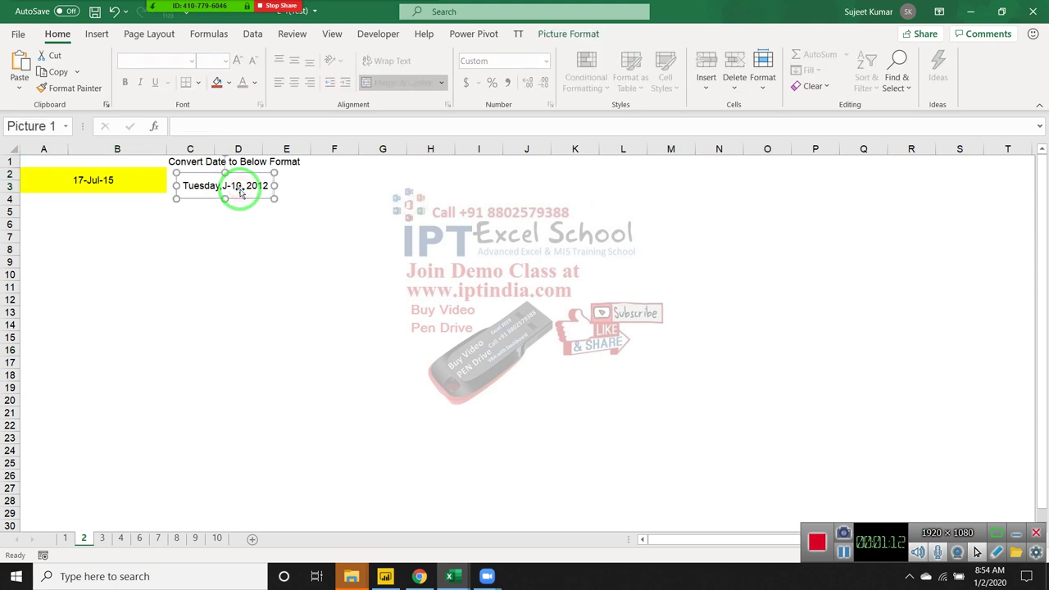
click(107, 537)
click(169, 351)
scroll(171, 387, down, 6)
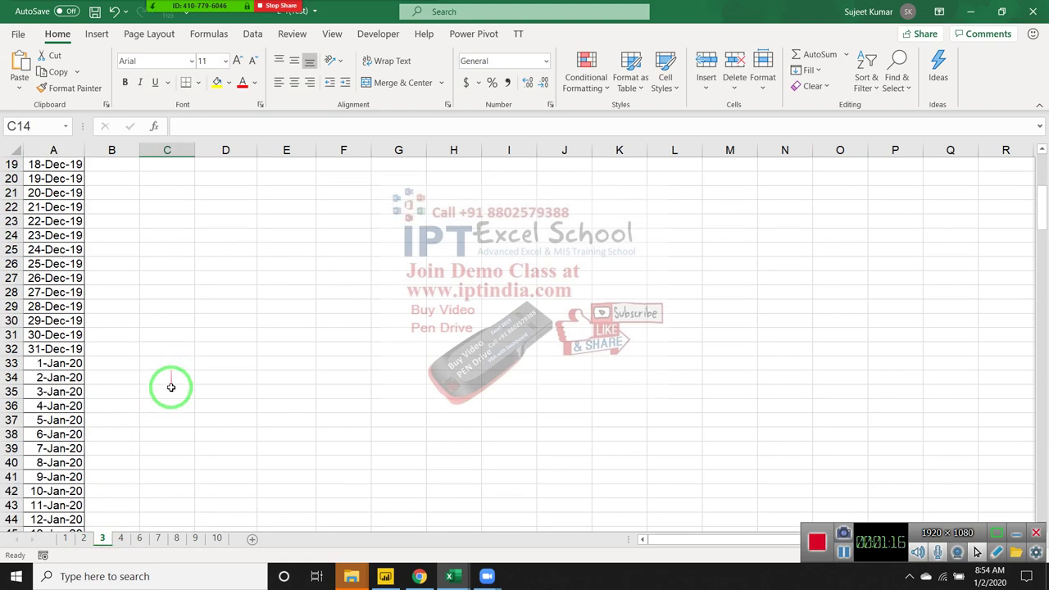
scroll(170, 387, down, 15)
scroll(170, 387, down, 6)
scroll(172, 386, up, 17)
scroll(174, 386, up, 7)
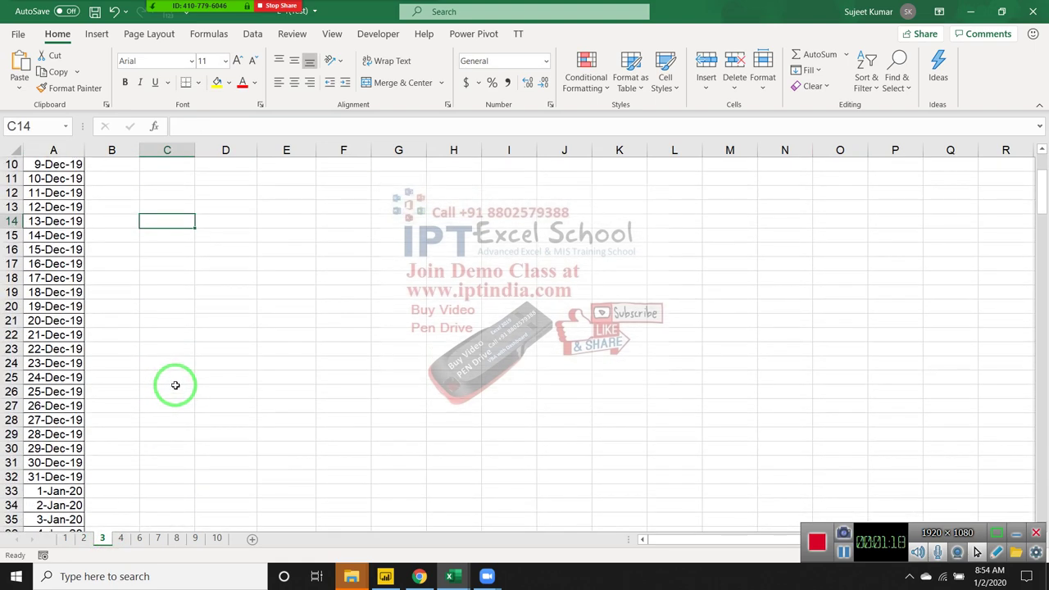
scroll(176, 386, up, 3)
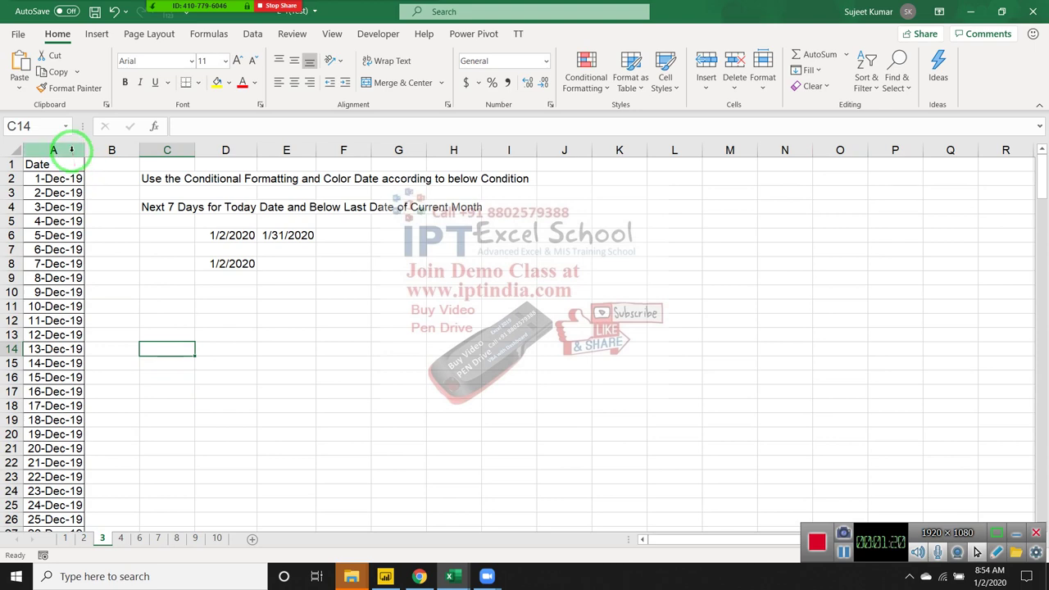
click(71, 150)
click(585, 75)
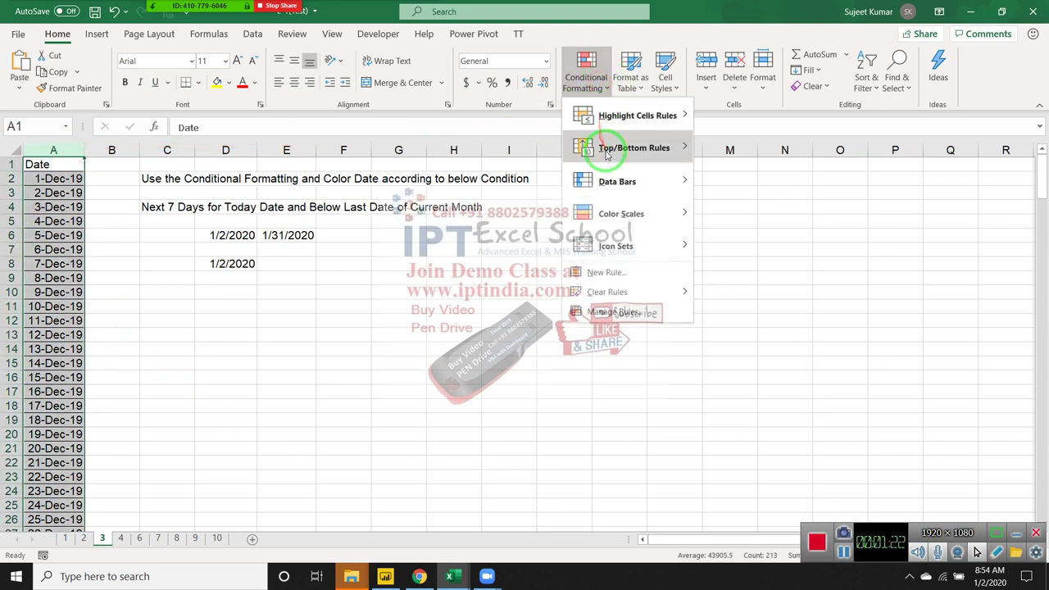
mouse_move(632, 116)
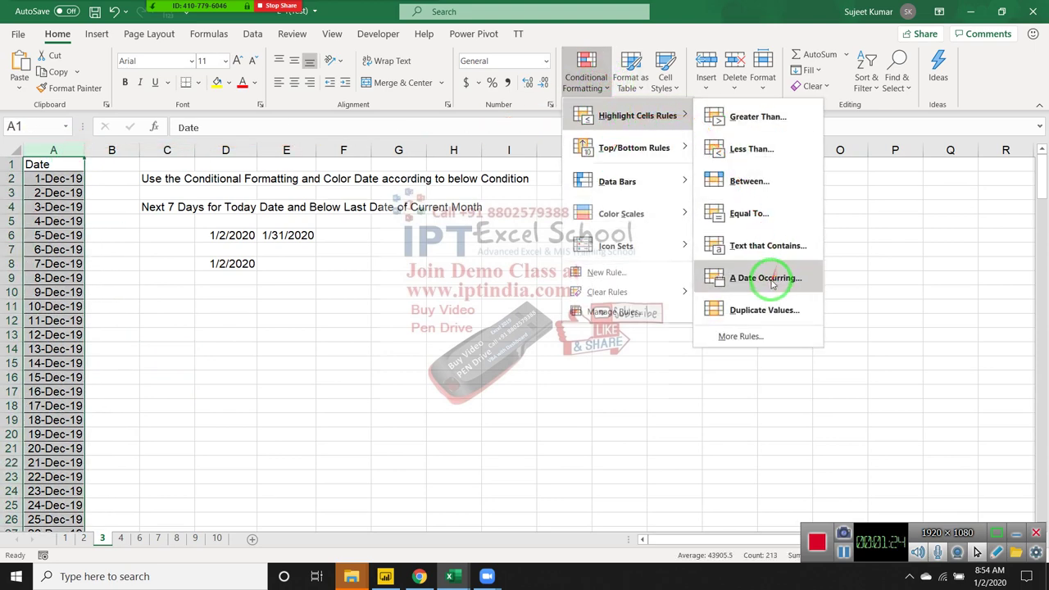
click(772, 279)
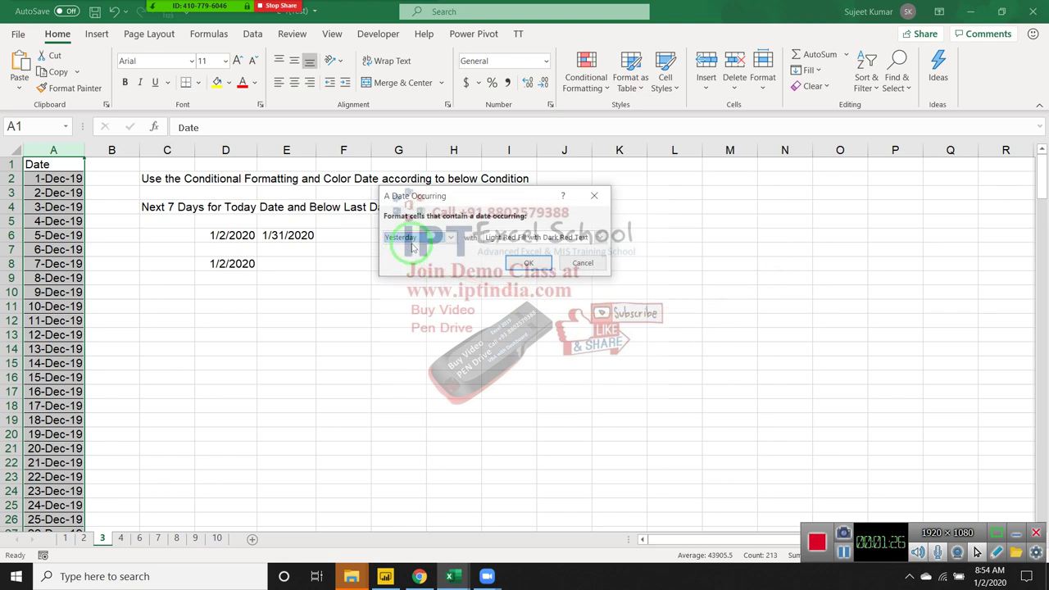
click(413, 244)
click(423, 287)
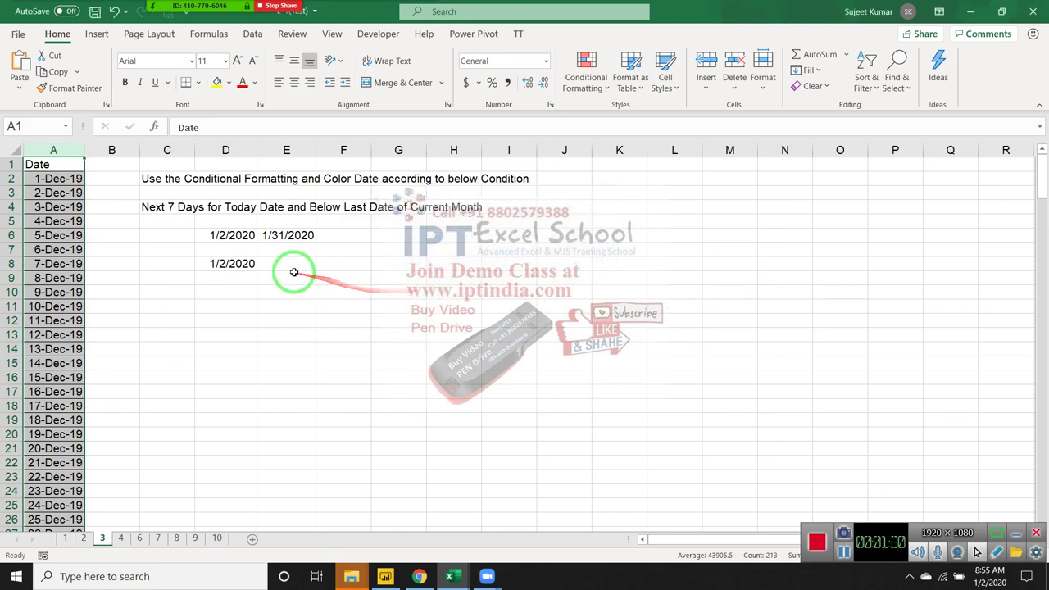
click(167, 208)
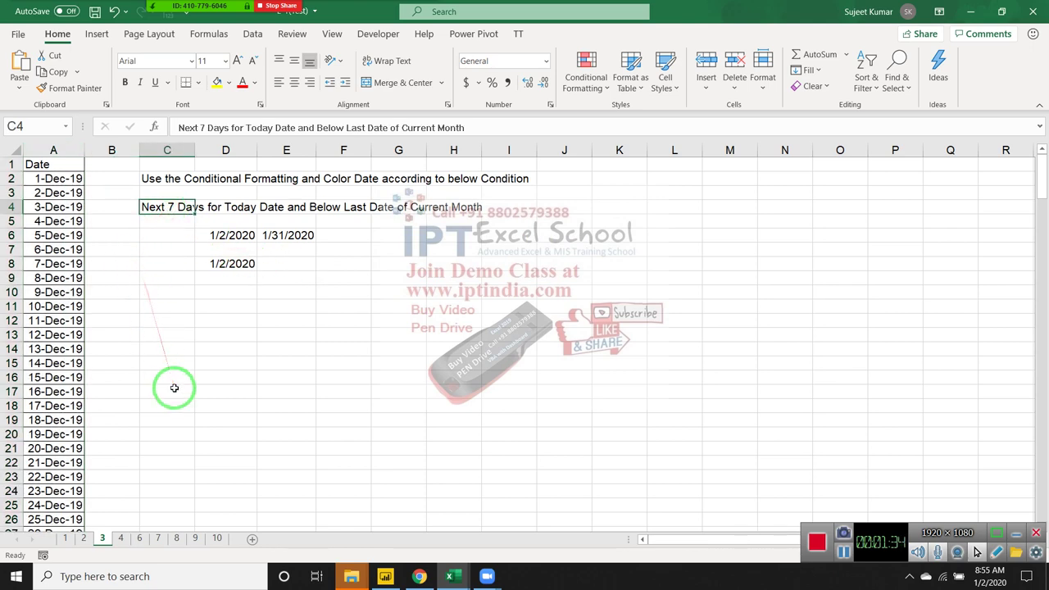
Select the first week of January dates, starting at 2-Jan-20 in A34.
scroll(179, 394, down, 1)
scroll(179, 394, up, 1)
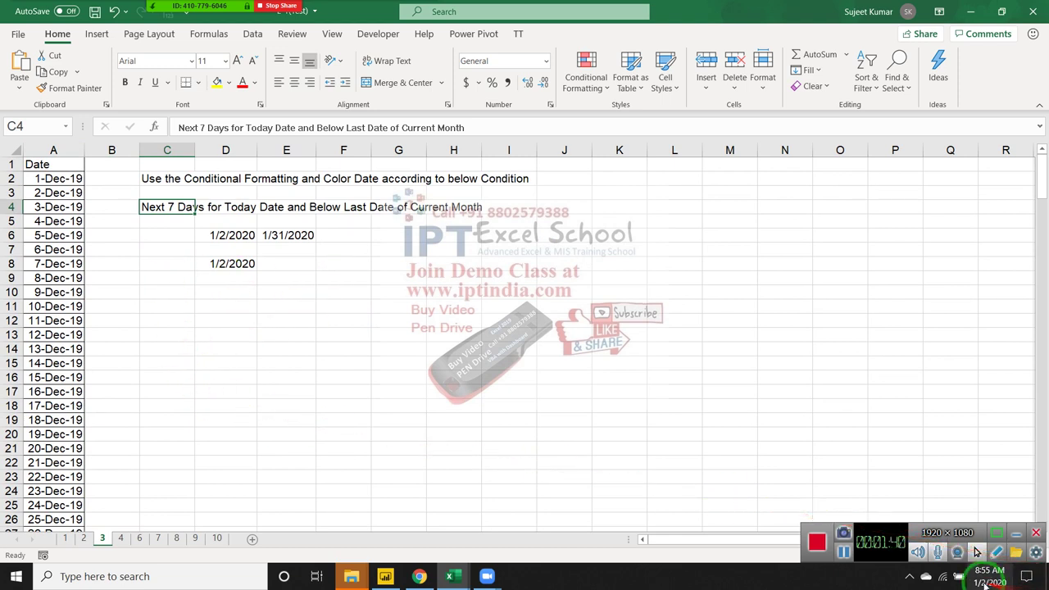
mouse_move(989, 577)
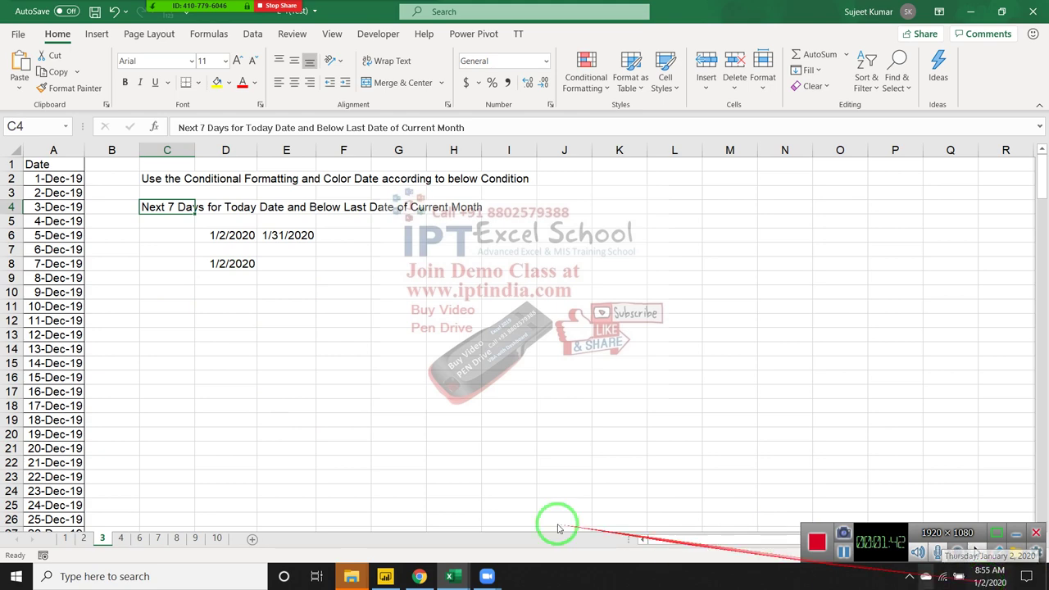
scroll(58, 368, down, 3)
scroll(61, 377, down, 3)
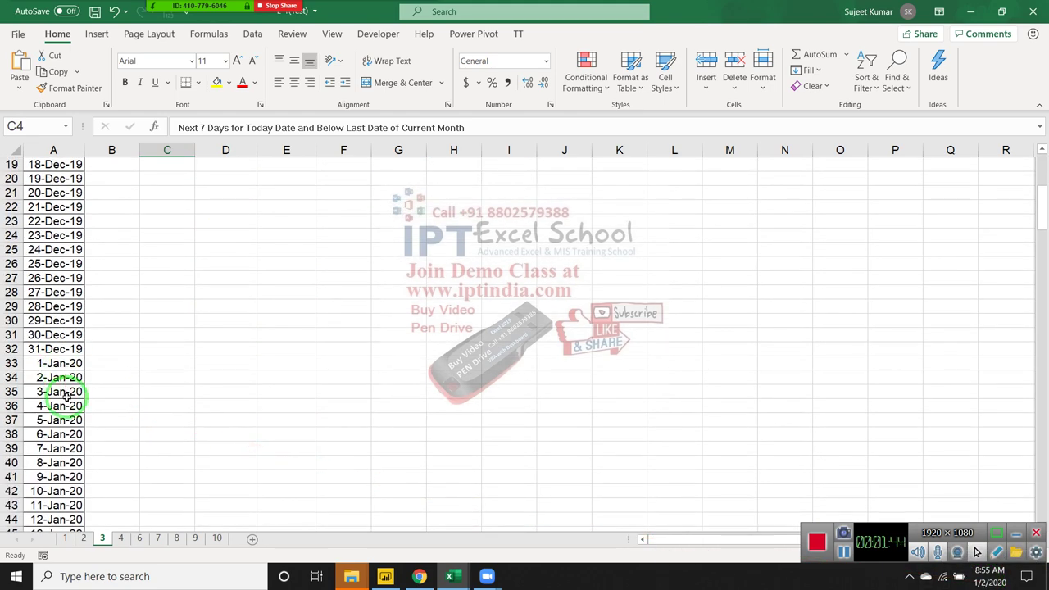
click(62, 392)
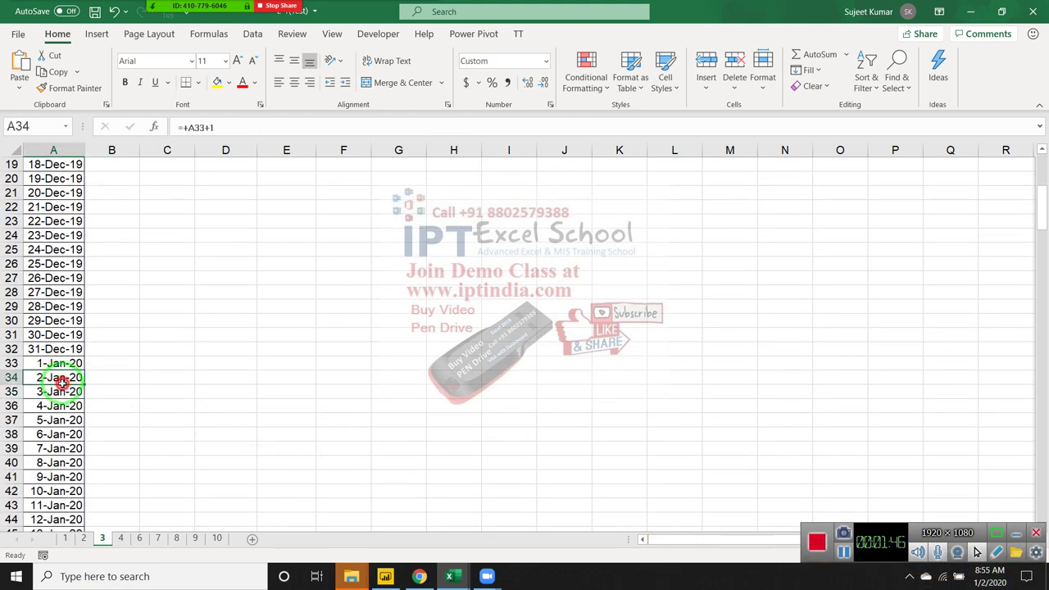
drag(60, 378, 64, 464)
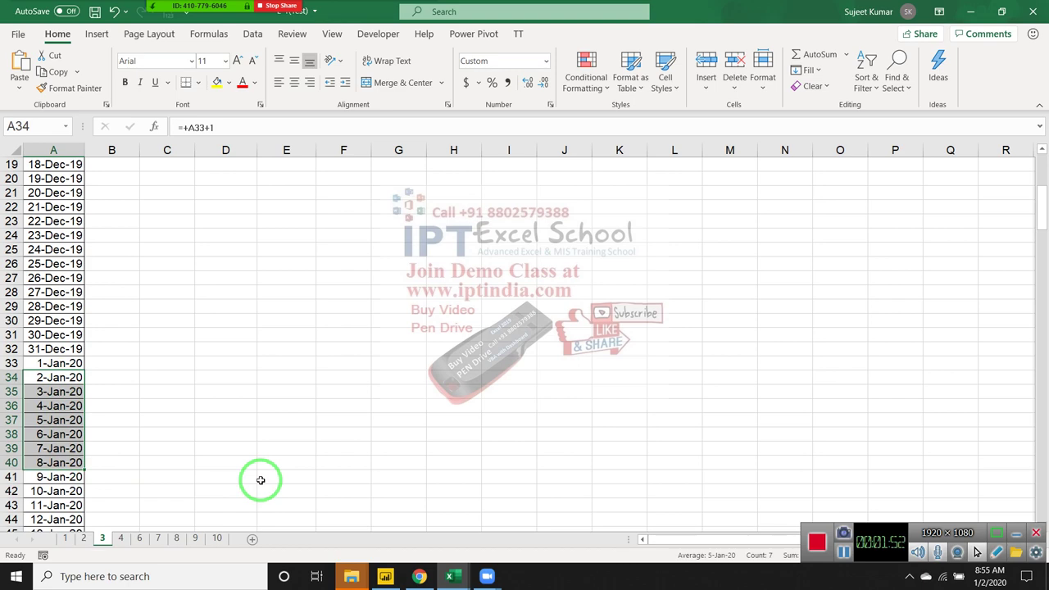
Select the late-January dates from 28-Jan-20 in A60, then scroll back to the top.
scroll(261, 477, up, 6)
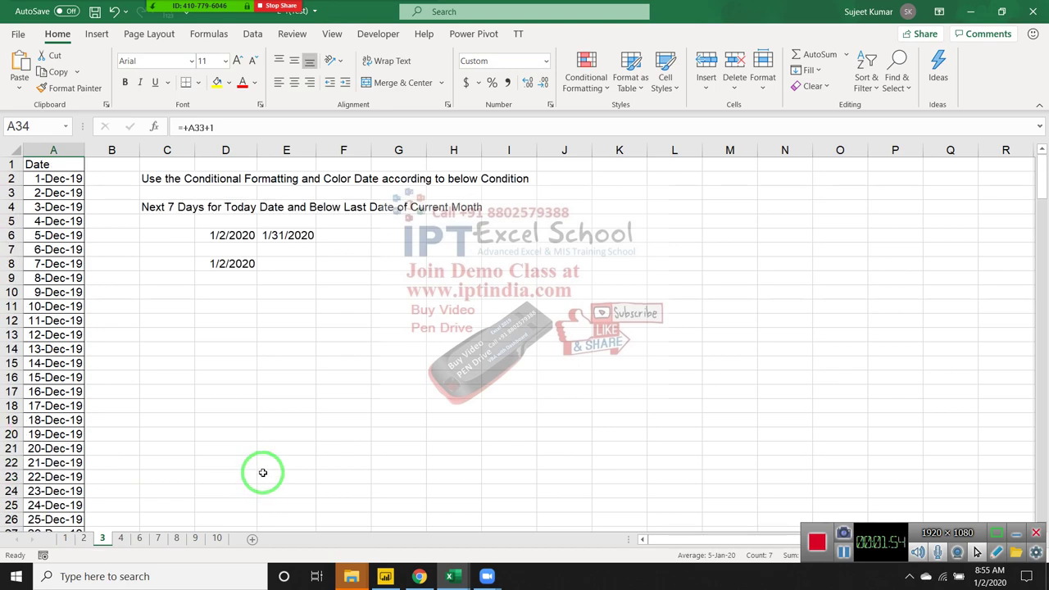
scroll(261, 471, down, 4)
scroll(260, 471, up, 4)
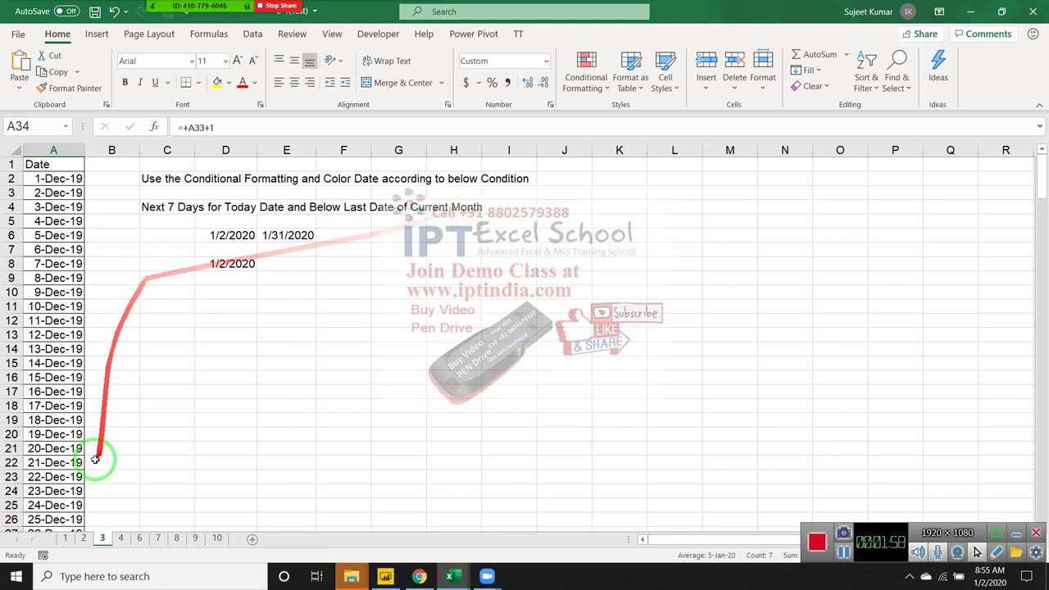
scroll(95, 464, down, 3)
scroll(97, 469, down, 5)
scroll(97, 473, down, 7)
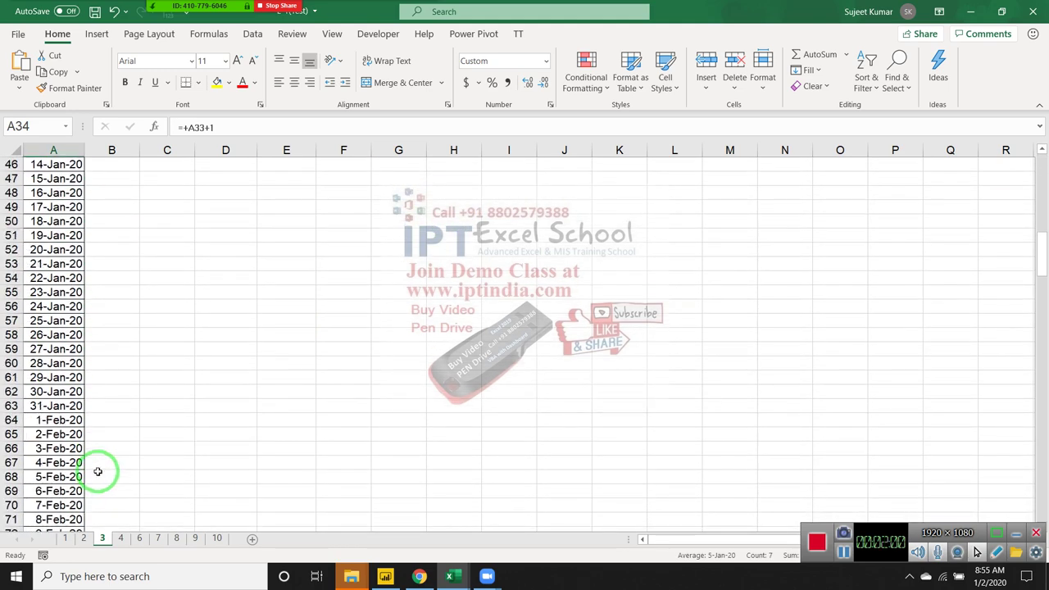
click(50, 362)
drag(50, 358, 50, 399)
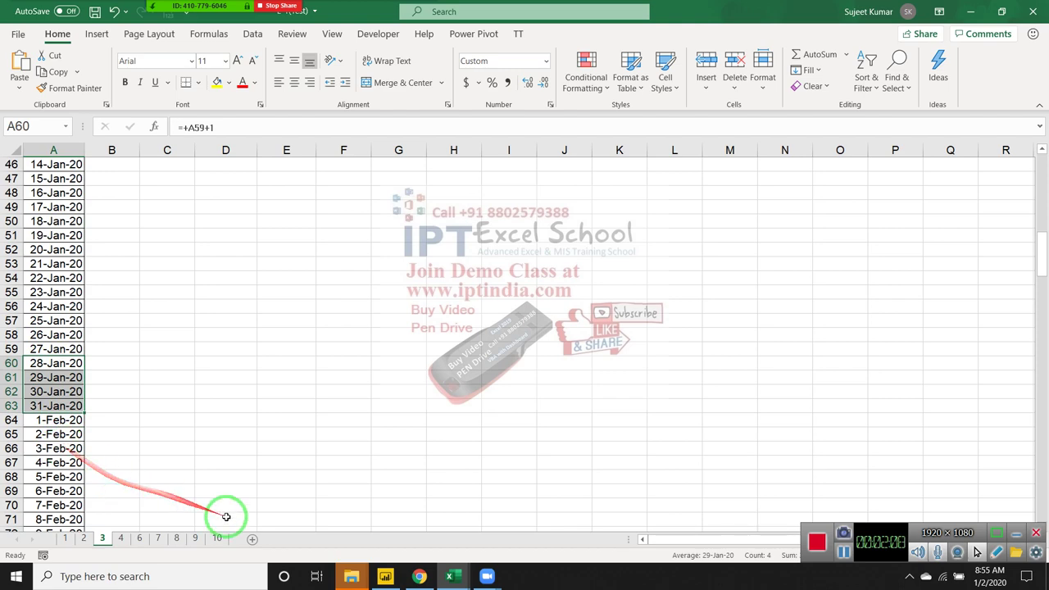
click(286, 391)
scroll(284, 390, up, 10)
scroll(285, 390, up, 5)
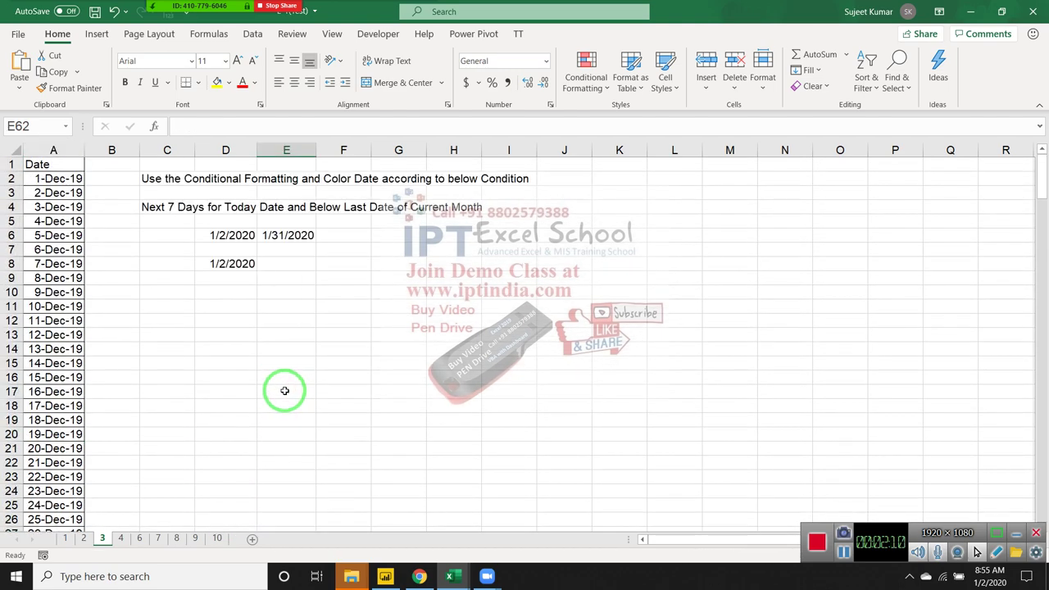
Glance at sheet 4, then return to sheet 3 and select the whole Date column.
click(122, 540)
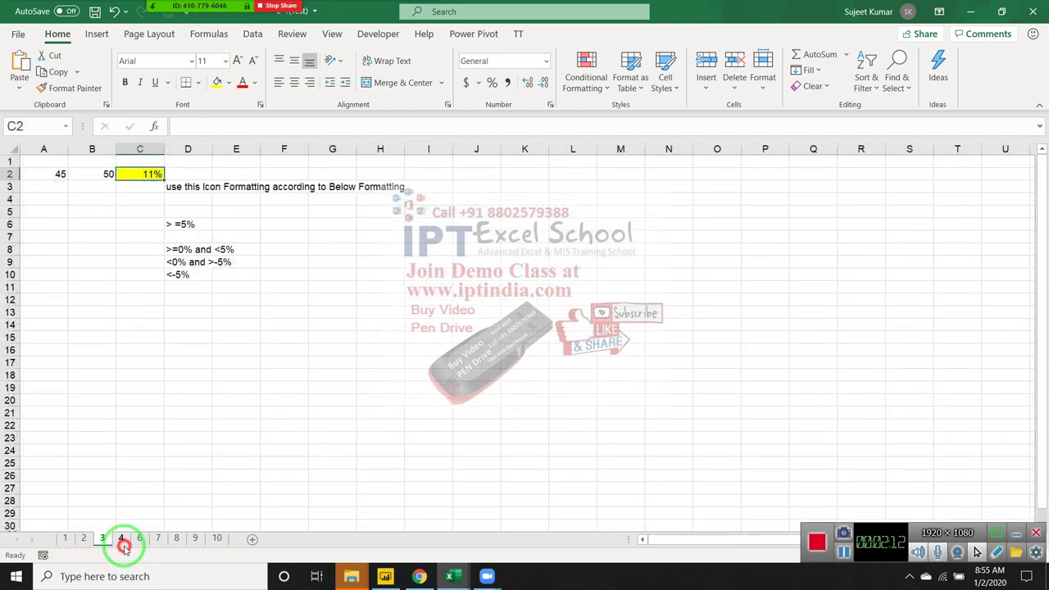
click(185, 412)
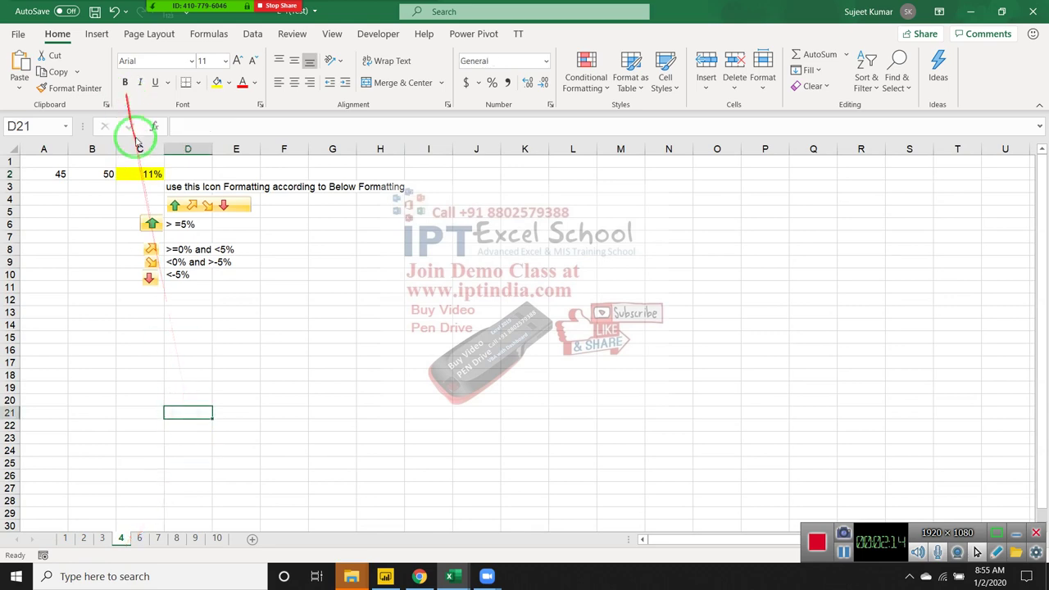
click(103, 537)
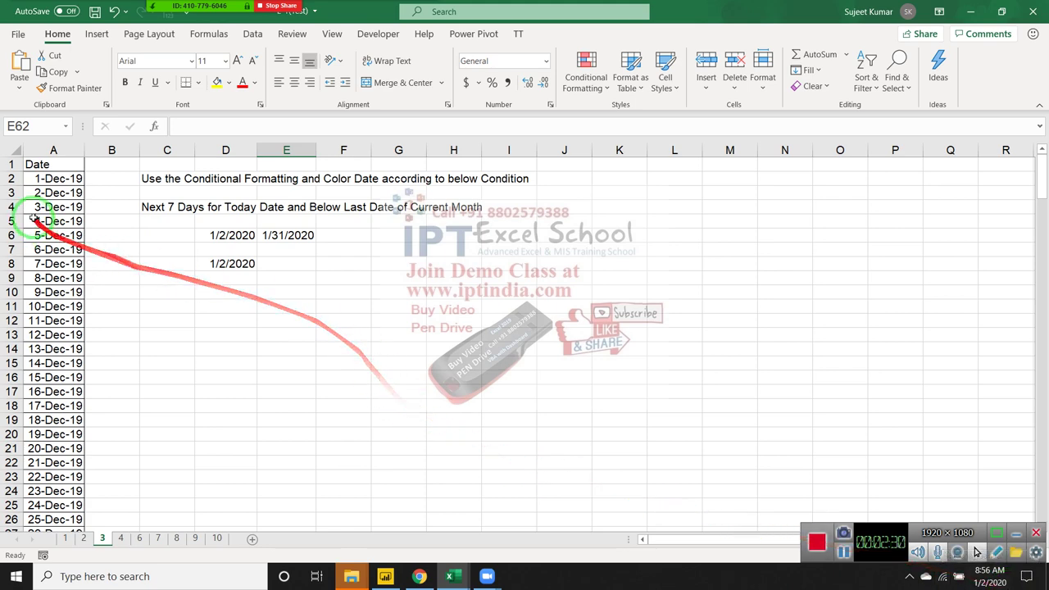
click(53, 150)
click(584, 82)
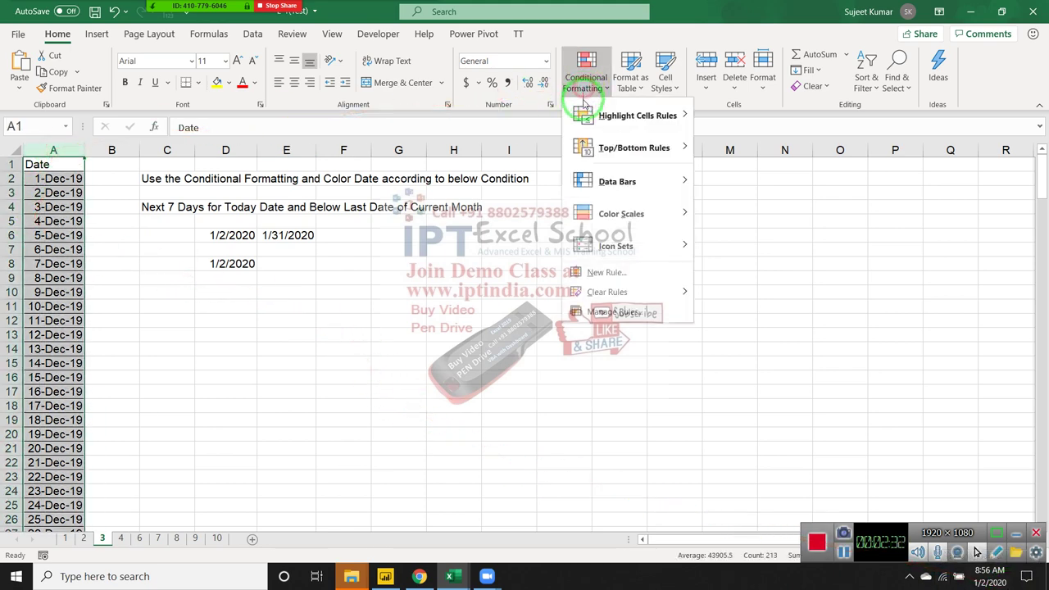
mouse_move(631, 116)
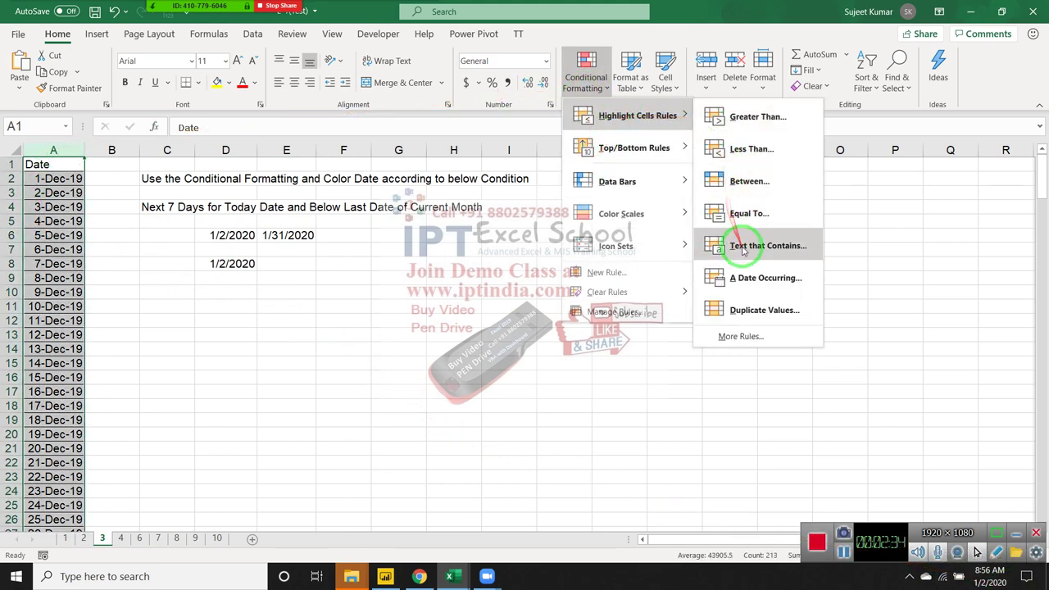
click(742, 243)
key(Escape)
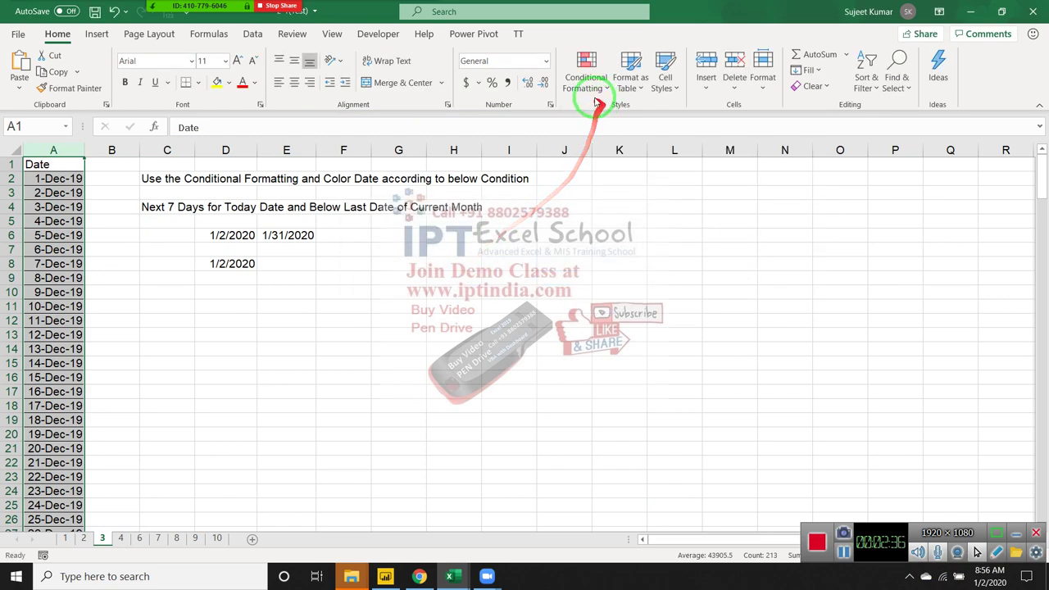
click(581, 82)
mouse_move(637, 115)
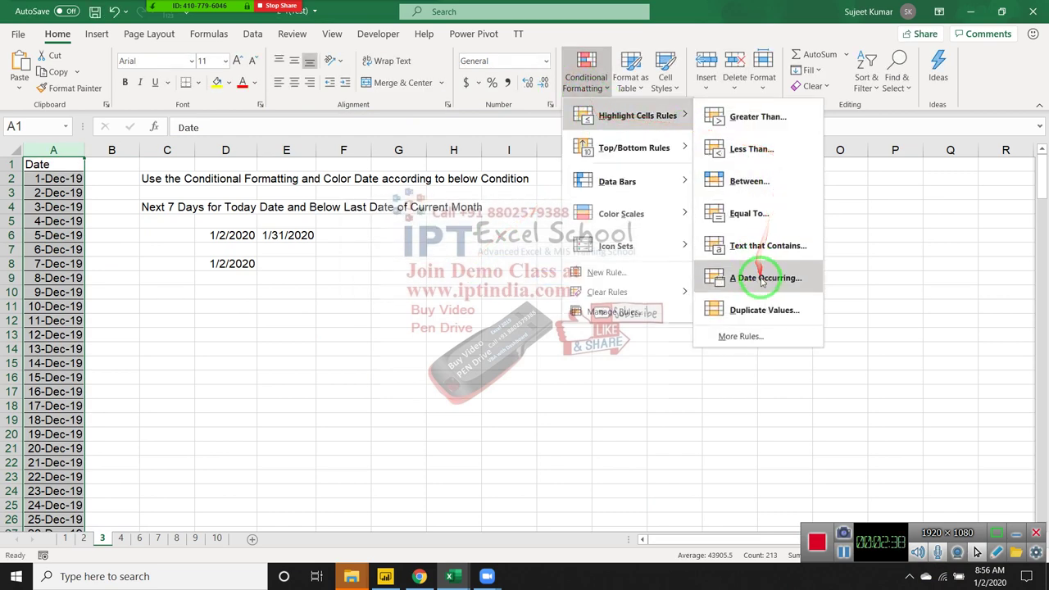
click(760, 276)
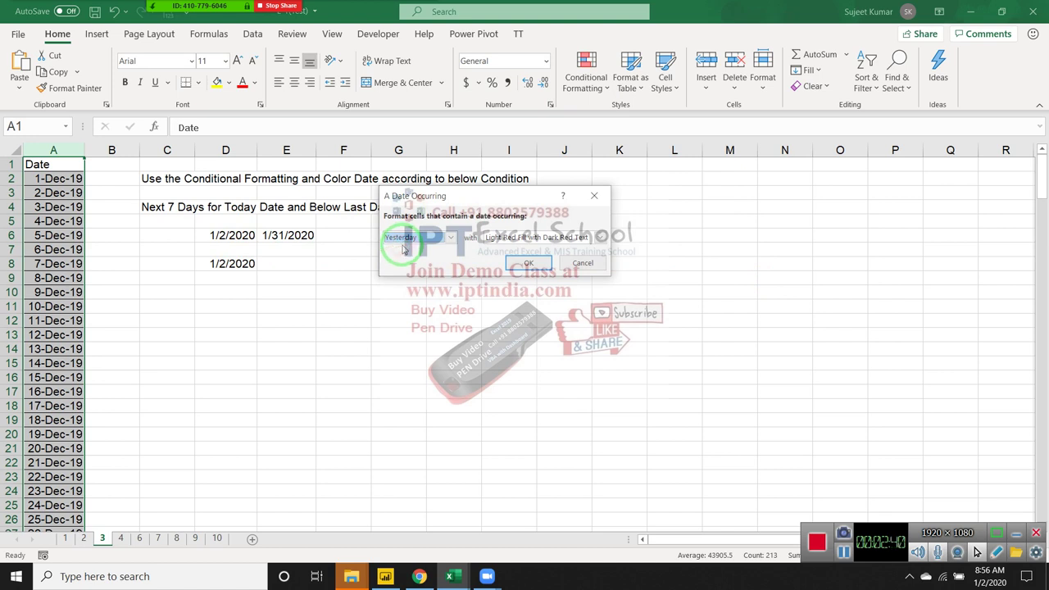
click(404, 244)
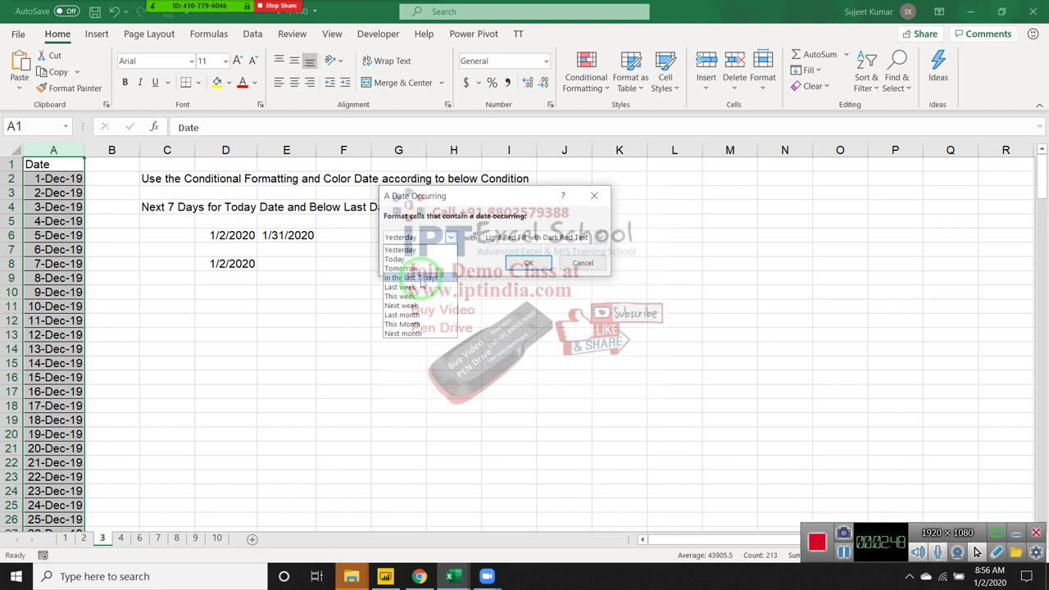
click(416, 279)
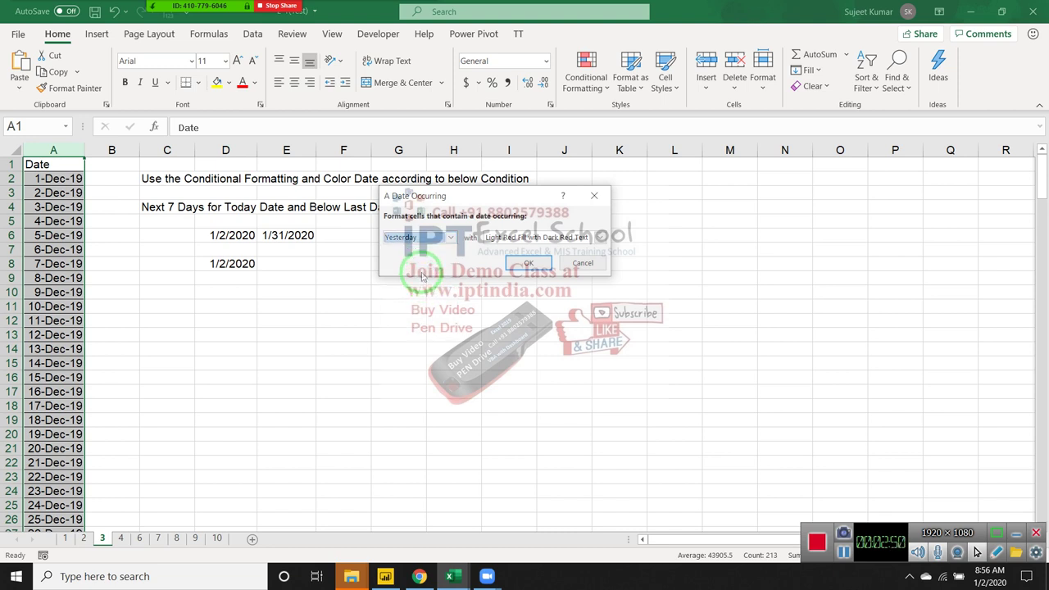
click(529, 263)
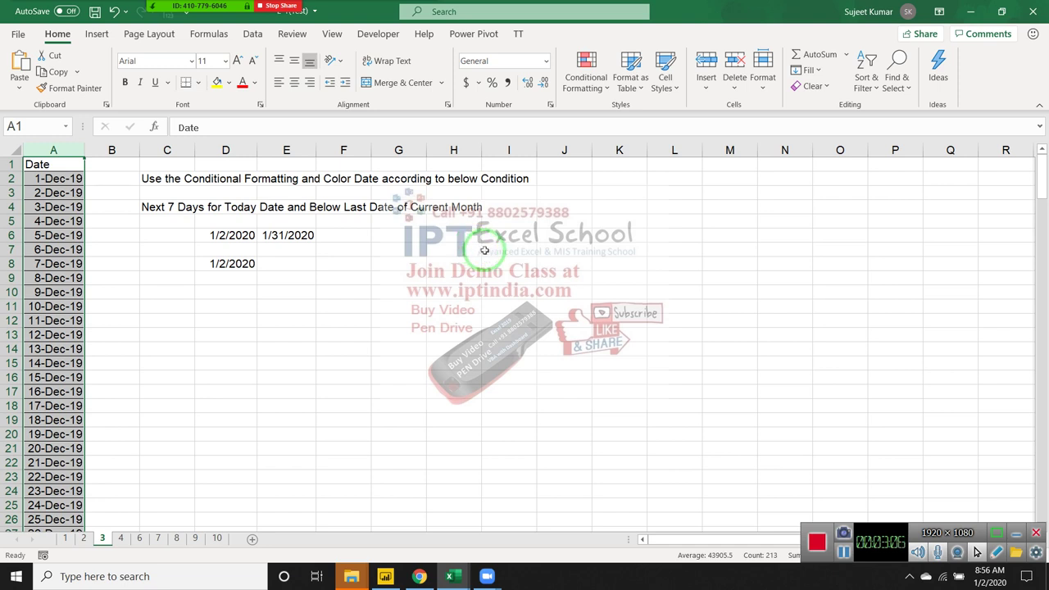
On sheet 4, select the 11% change in C2 and preview Icon Sets without applying any.
click(121, 538)
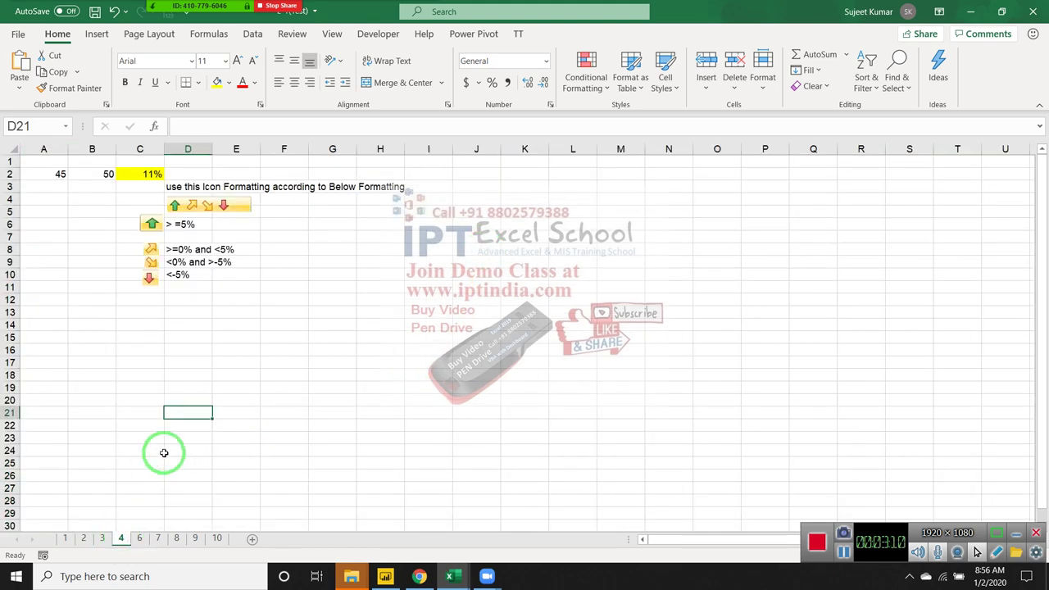
click(146, 173)
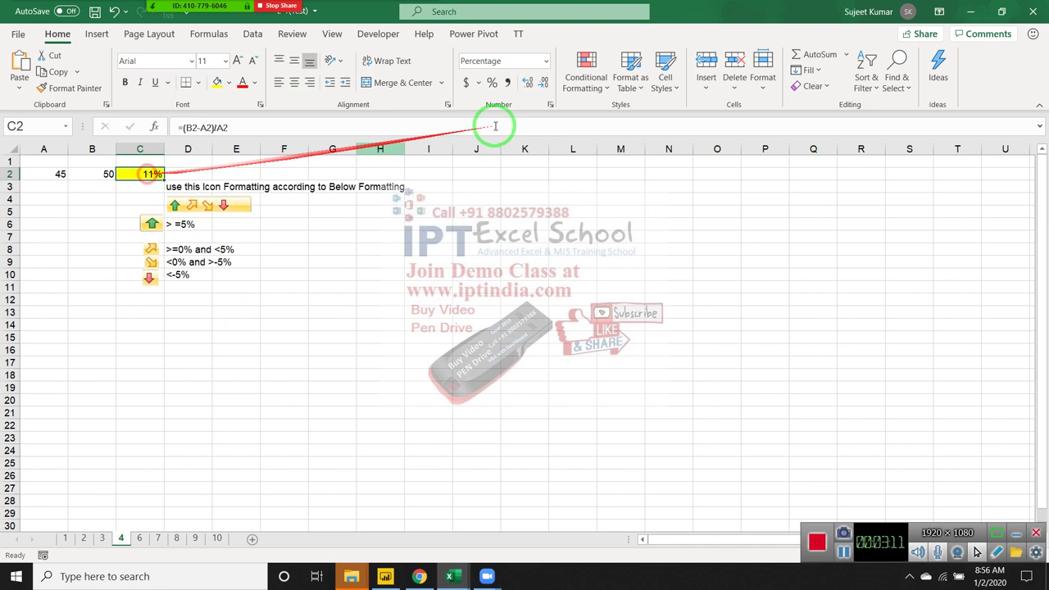
click(602, 82)
mouse_move(627, 246)
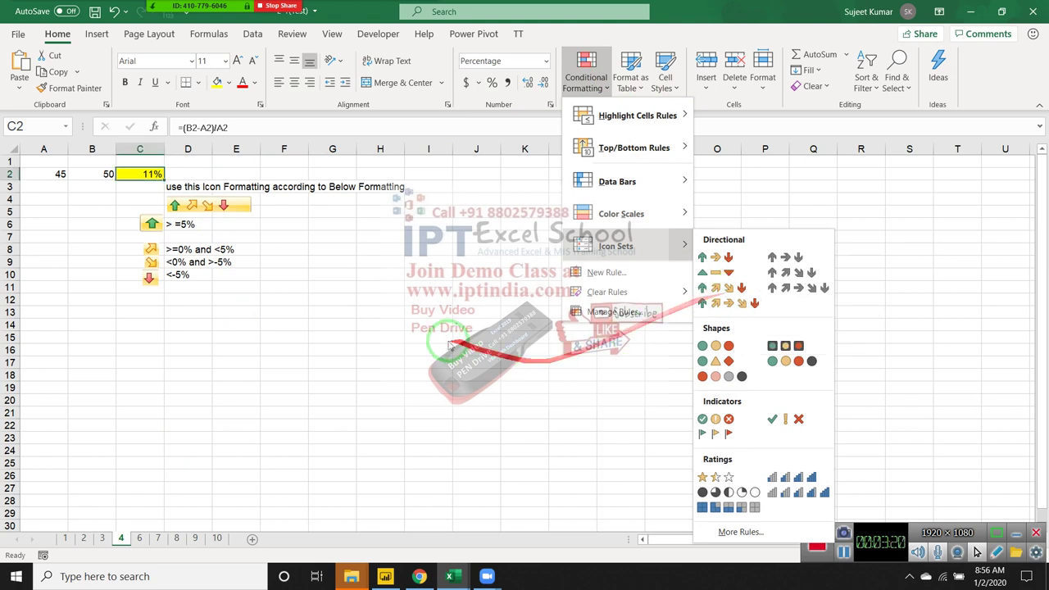
key(Escape)
key(Escape)
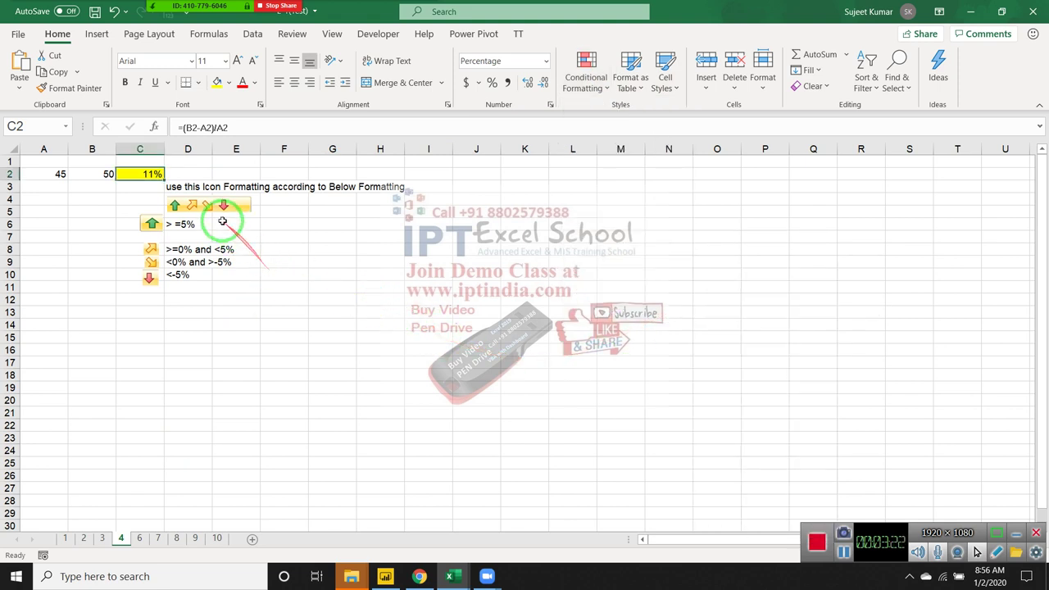
Inspect the arrow icons against their threshold rules, from >=5% in D6 to <-5% in D10.
click(219, 223)
click(209, 225)
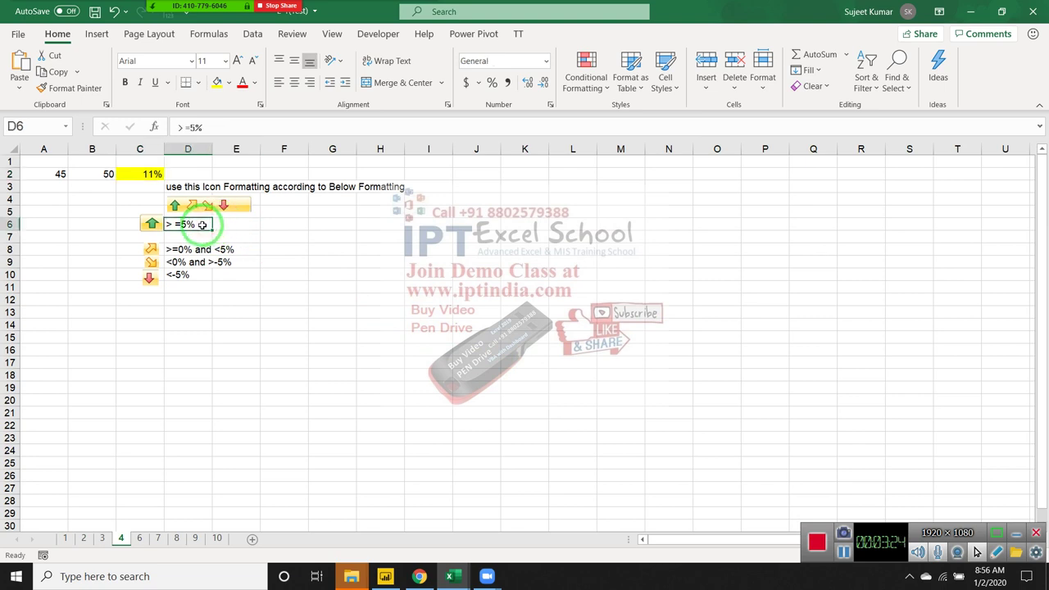
click(147, 223)
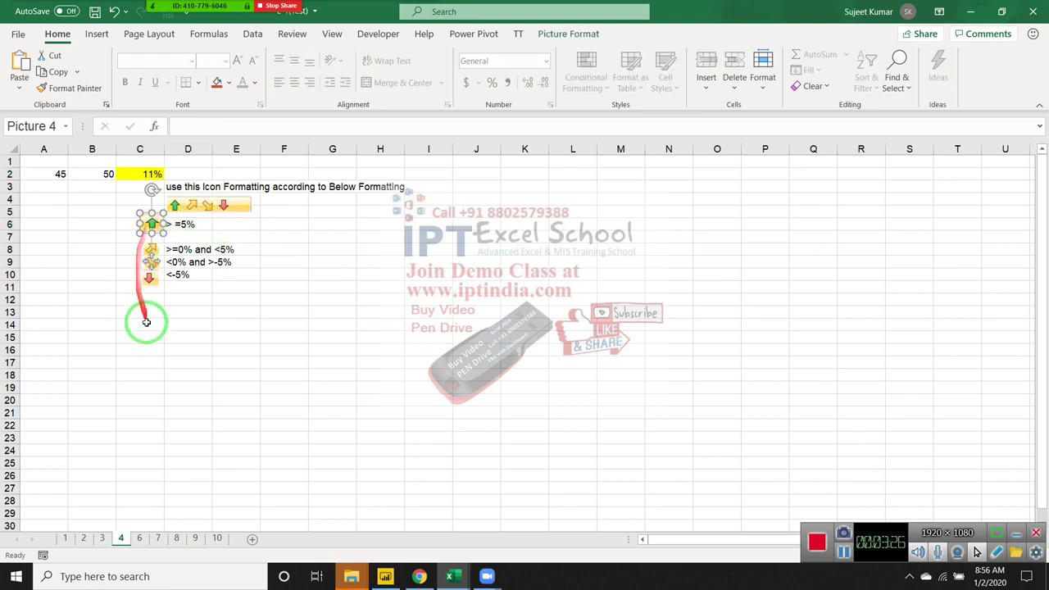
click(171, 327)
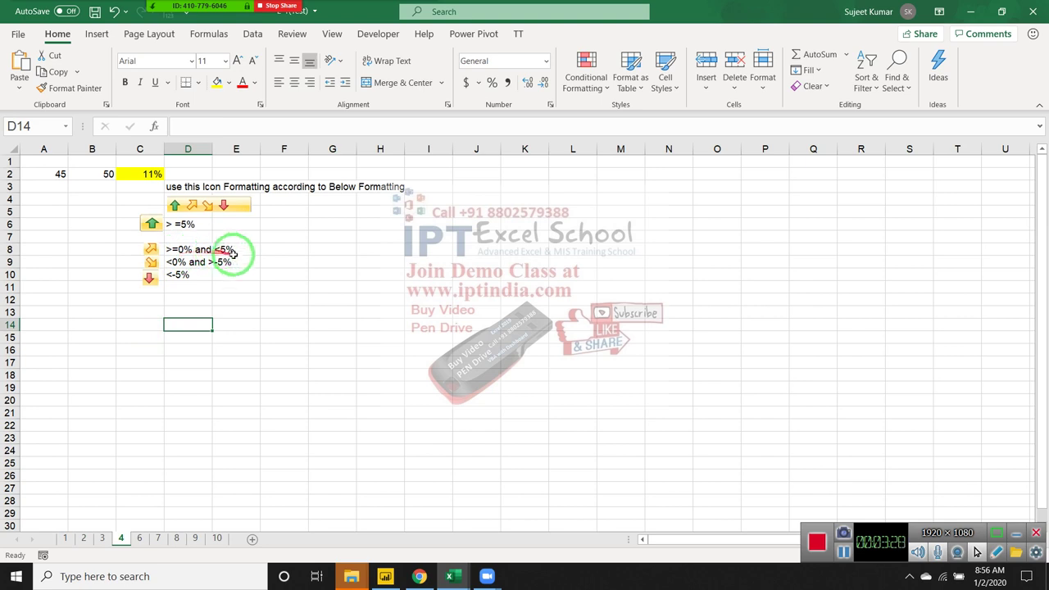
click(153, 249)
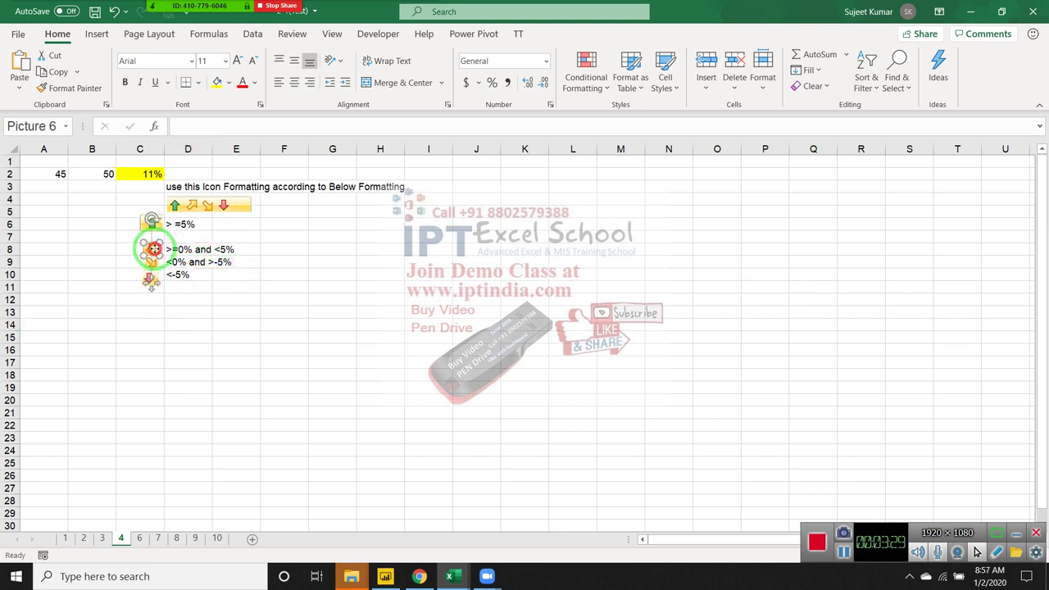
click(256, 310)
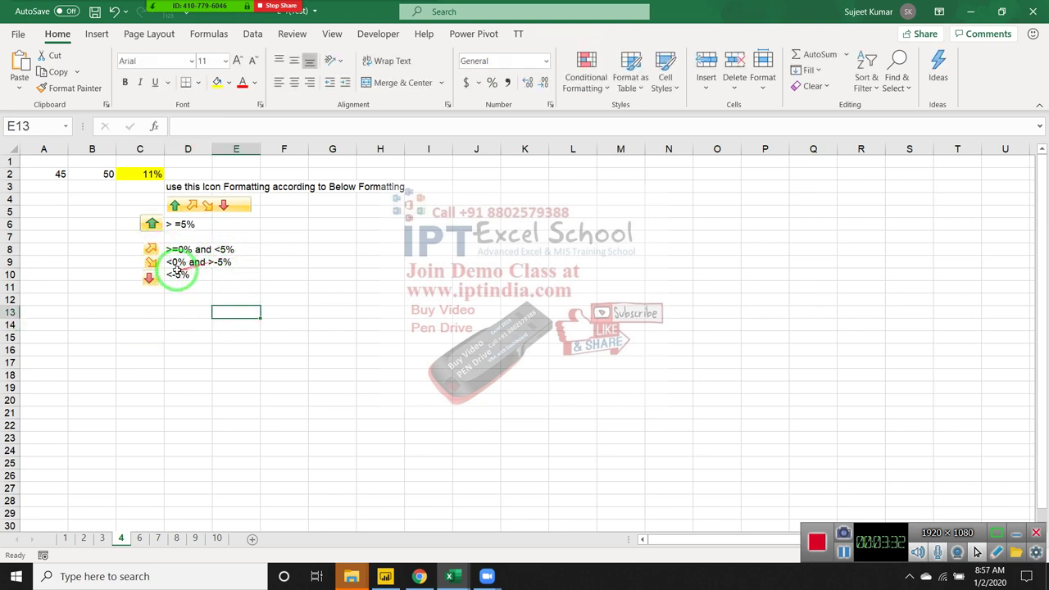
click(154, 263)
click(206, 295)
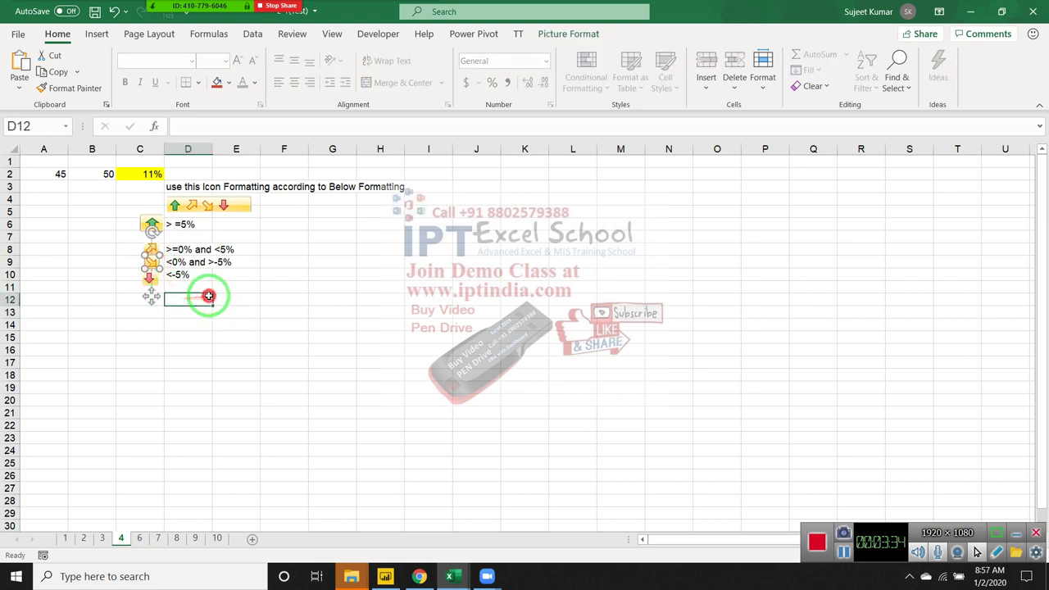
click(204, 280)
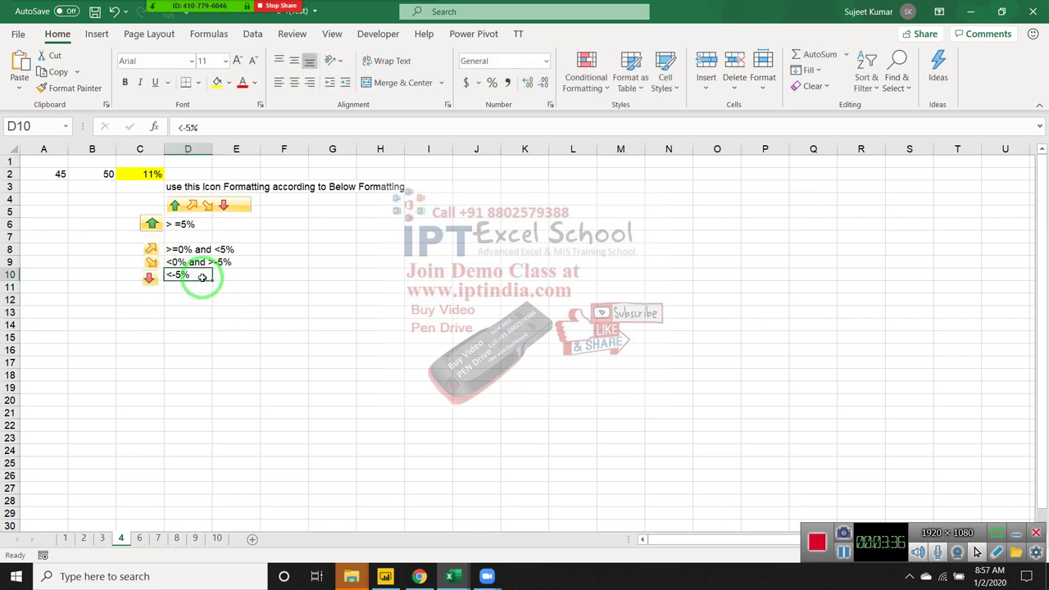
click(150, 277)
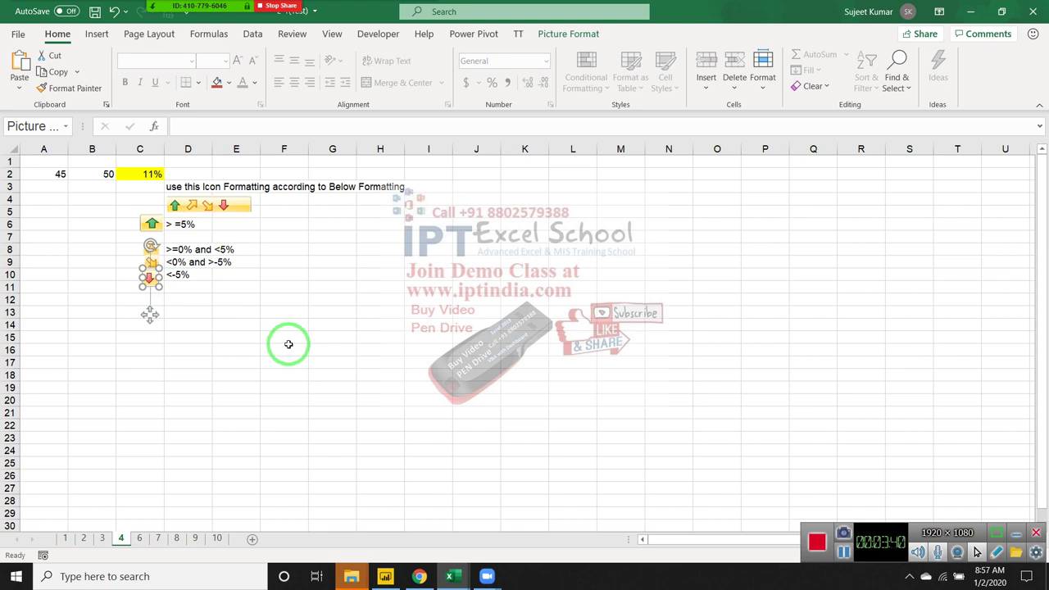
click(143, 539)
scroll(374, 445, down, 1)
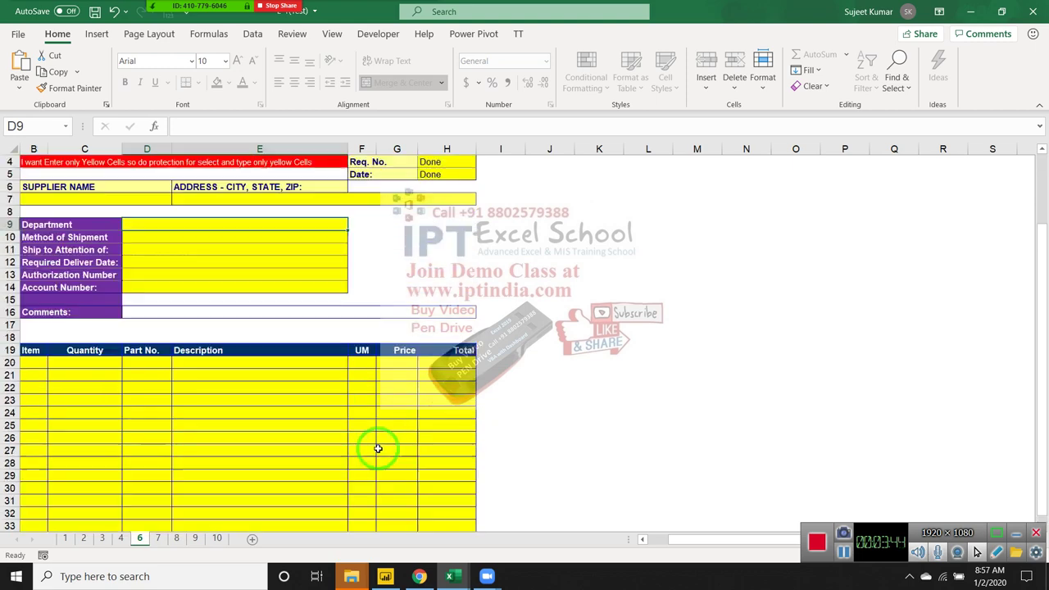
scroll(378, 448, up, 1)
key(Down)
key(Down)
key(Down)
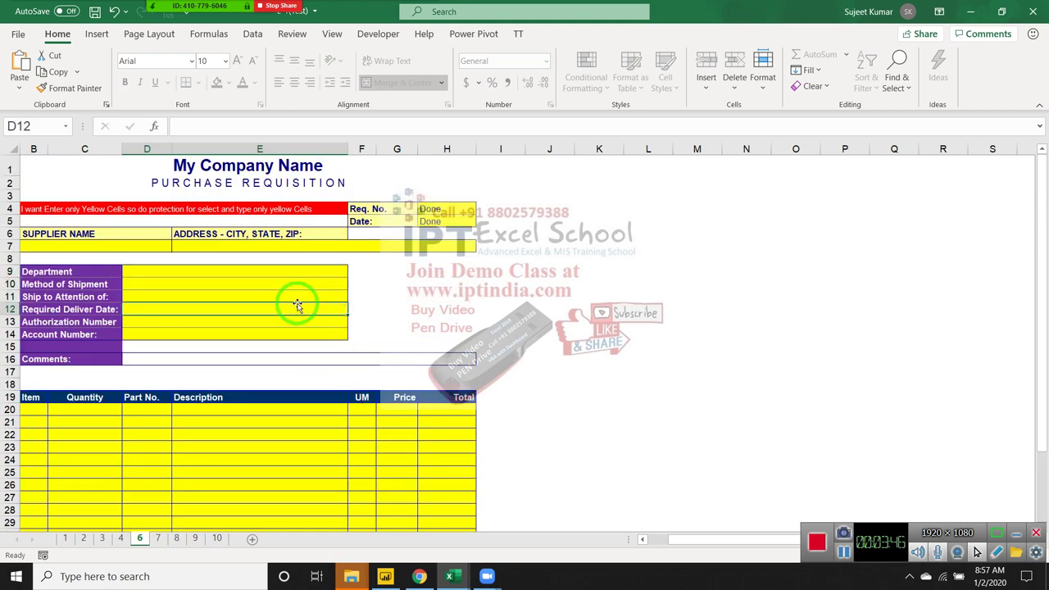
key(Down)
key(Down)
key(Down)
key(Down)
key(Down)
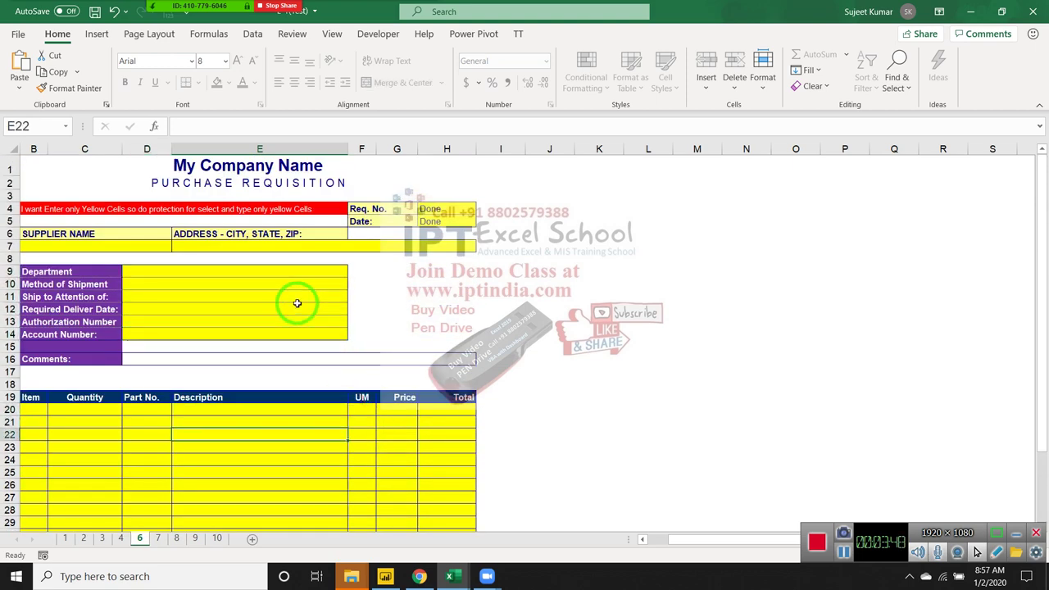
key(Down)
key(Down)
key(Left)
key(Left)
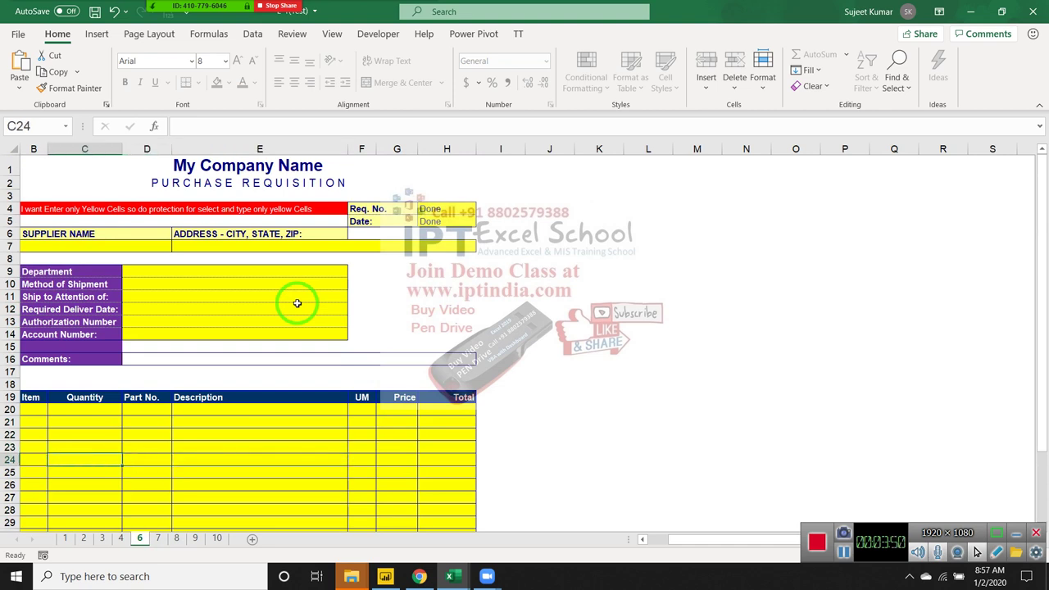
key(Left)
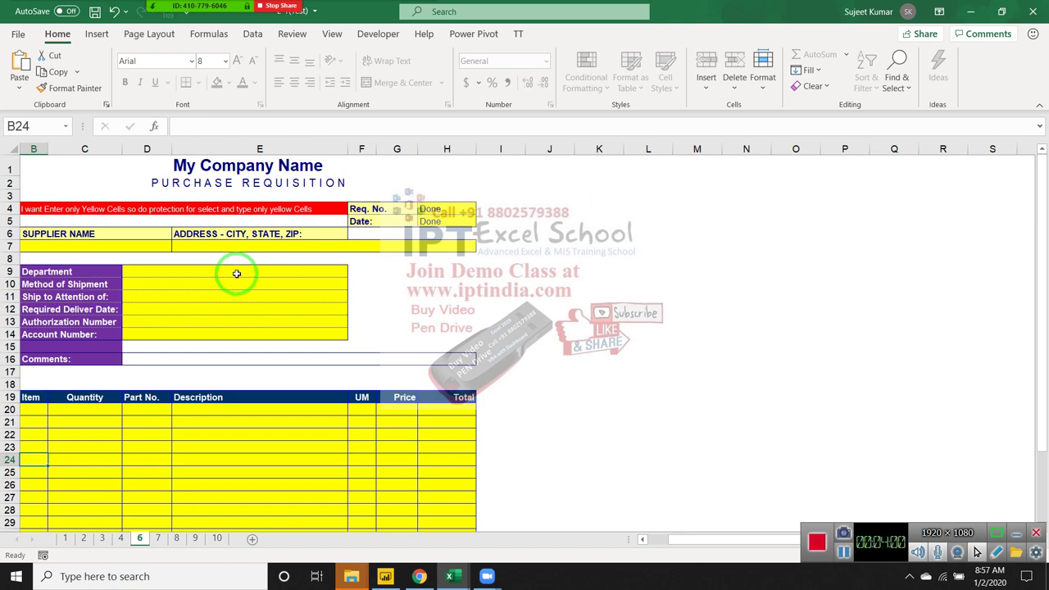
drag(262, 293, 282, 322)
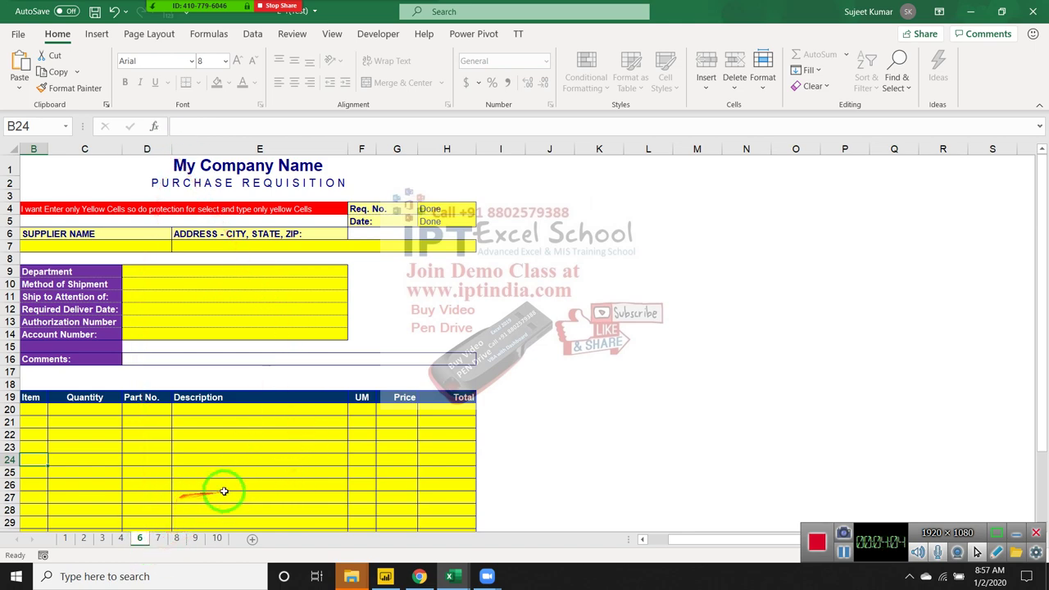
scroll(227, 488, down, 4)
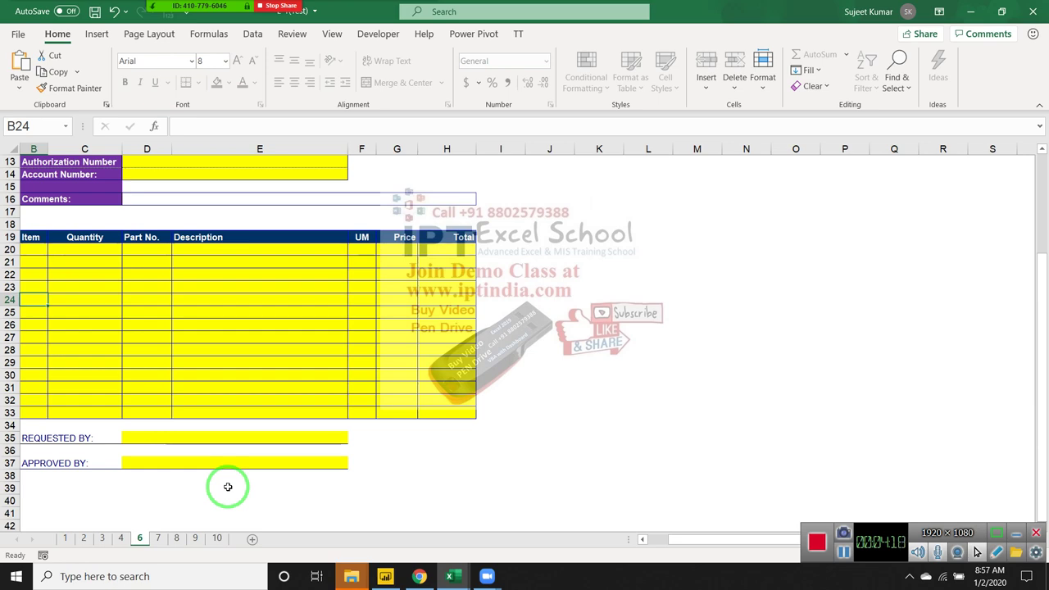
scroll(228, 487, up, 4)
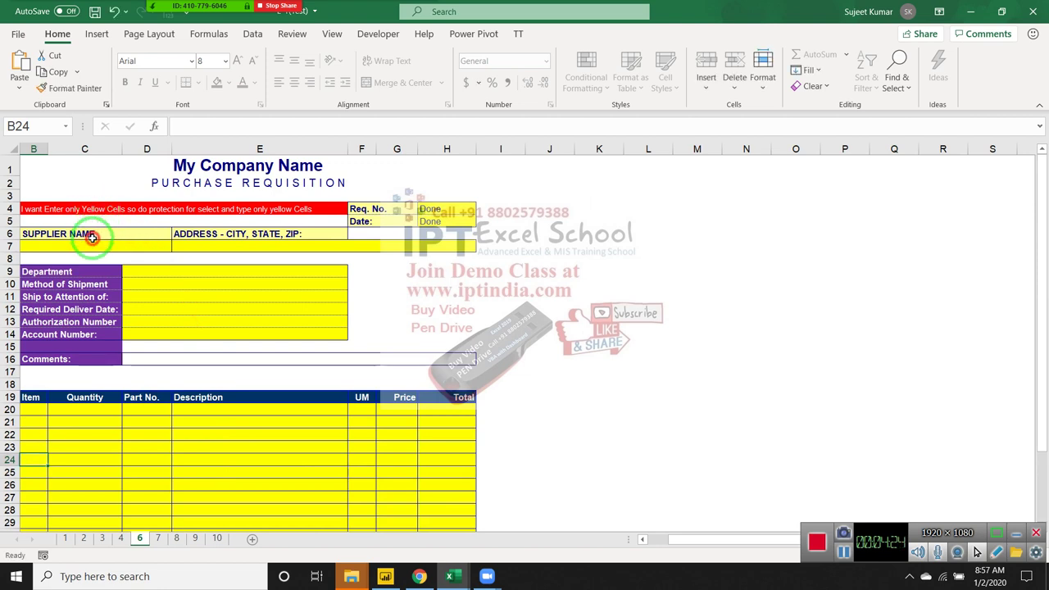
click(210, 272)
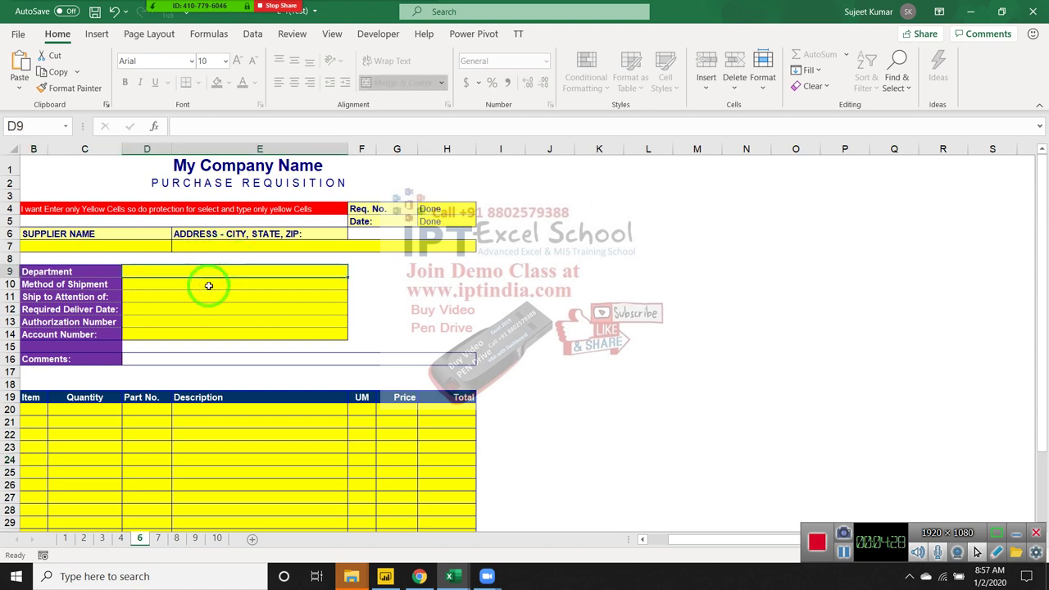
click(207, 296)
click(207, 322)
click(213, 336)
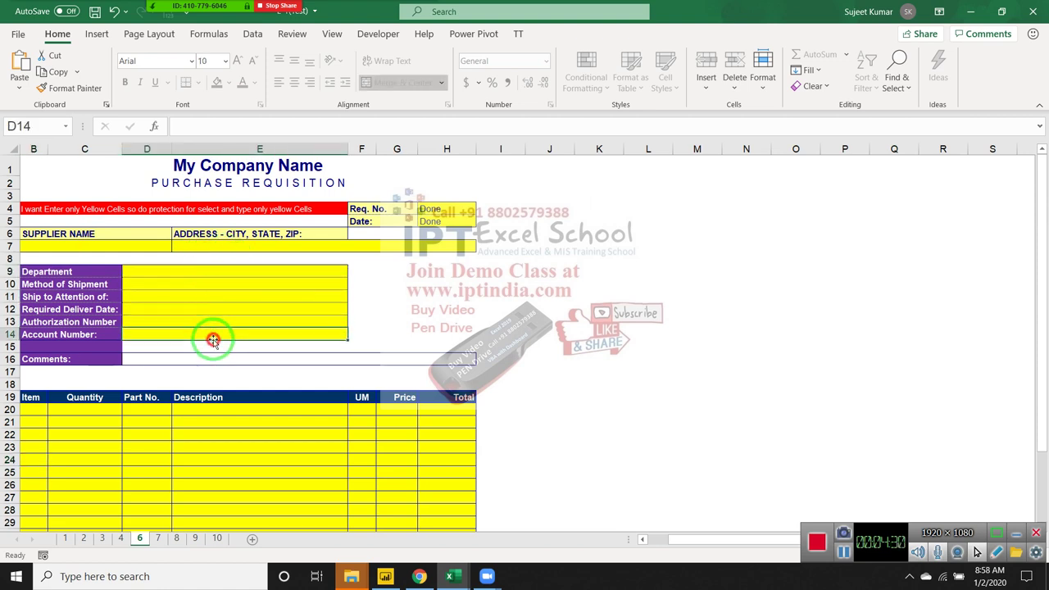
click(219, 416)
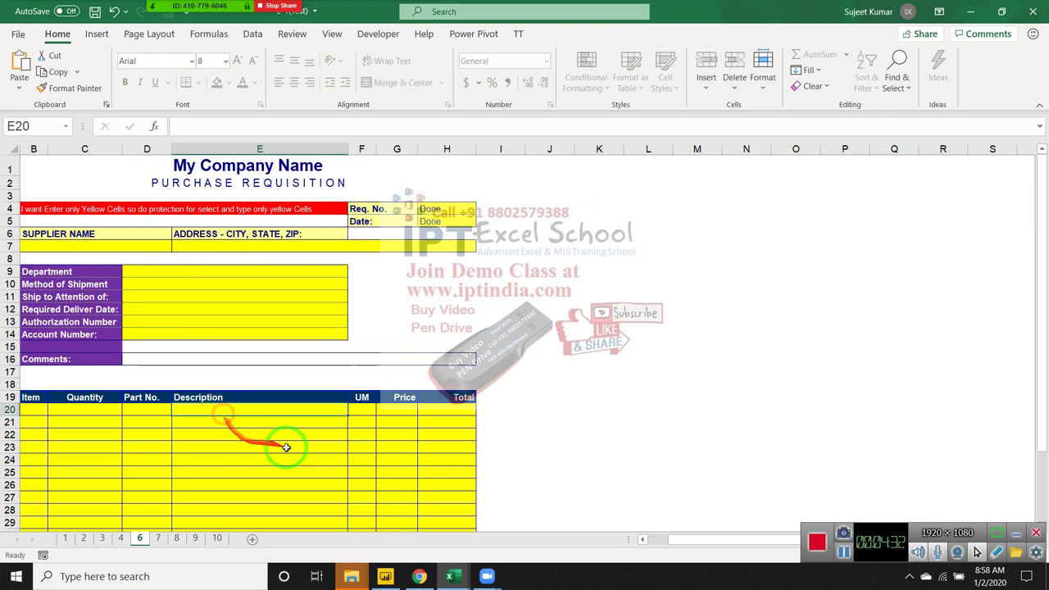
click(393, 467)
click(436, 468)
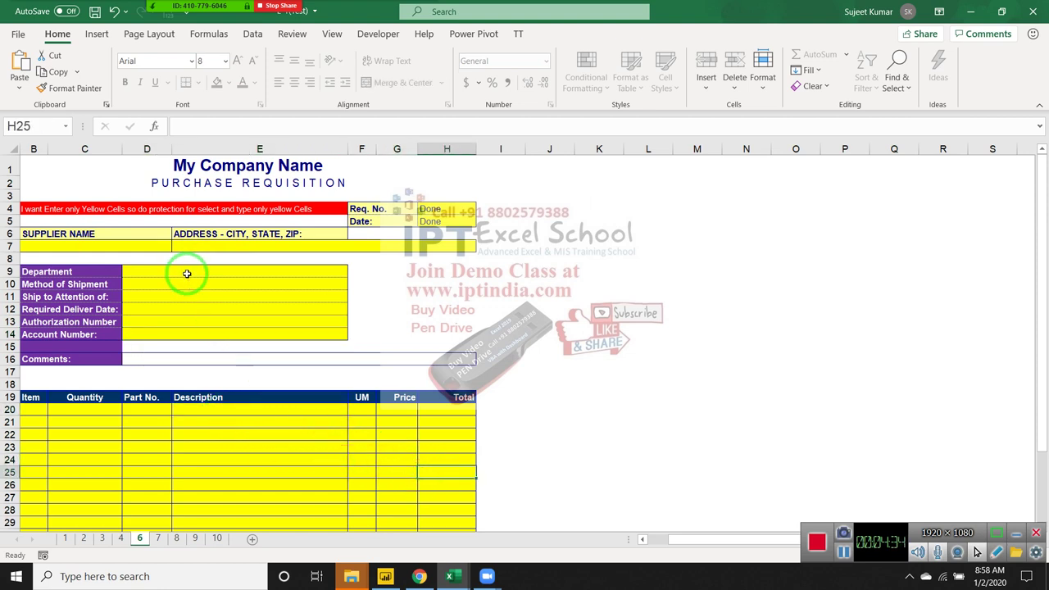
drag(187, 277, 202, 332)
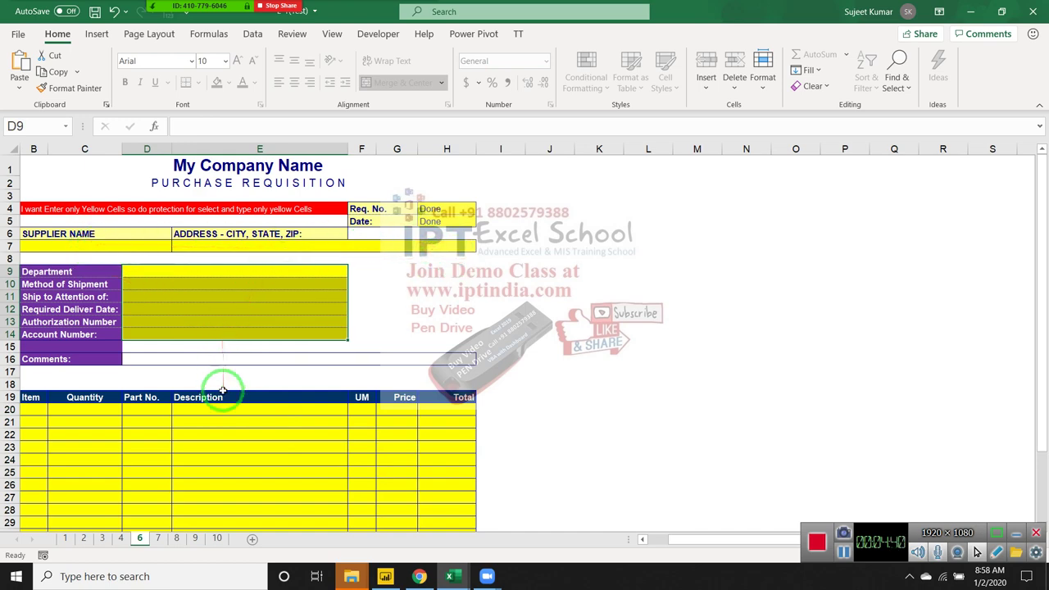
click(183, 275)
scroll(183, 300, down, 2)
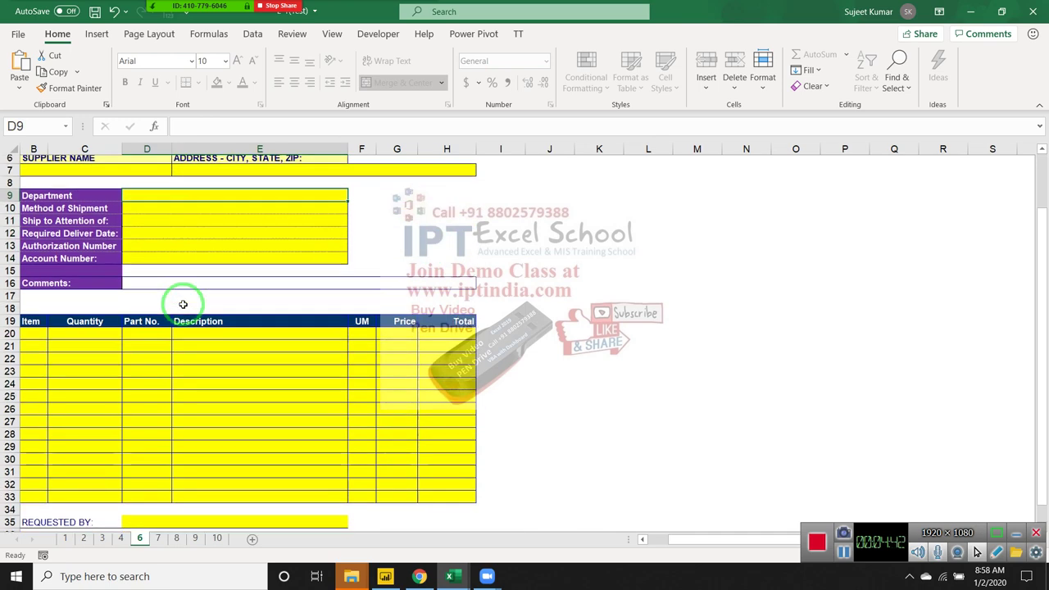
scroll(183, 304, up, 2)
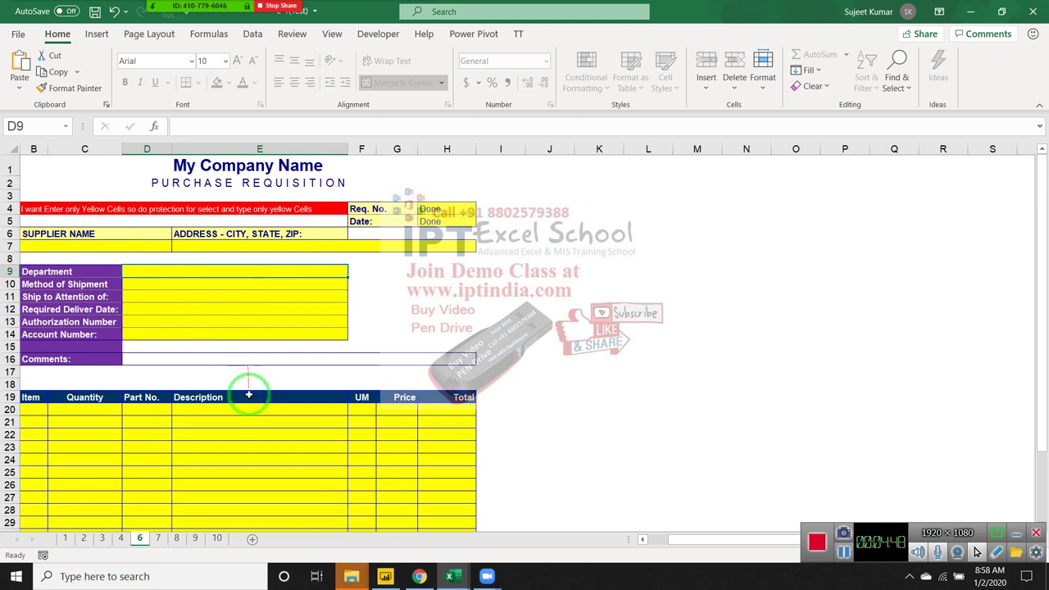
click(243, 419)
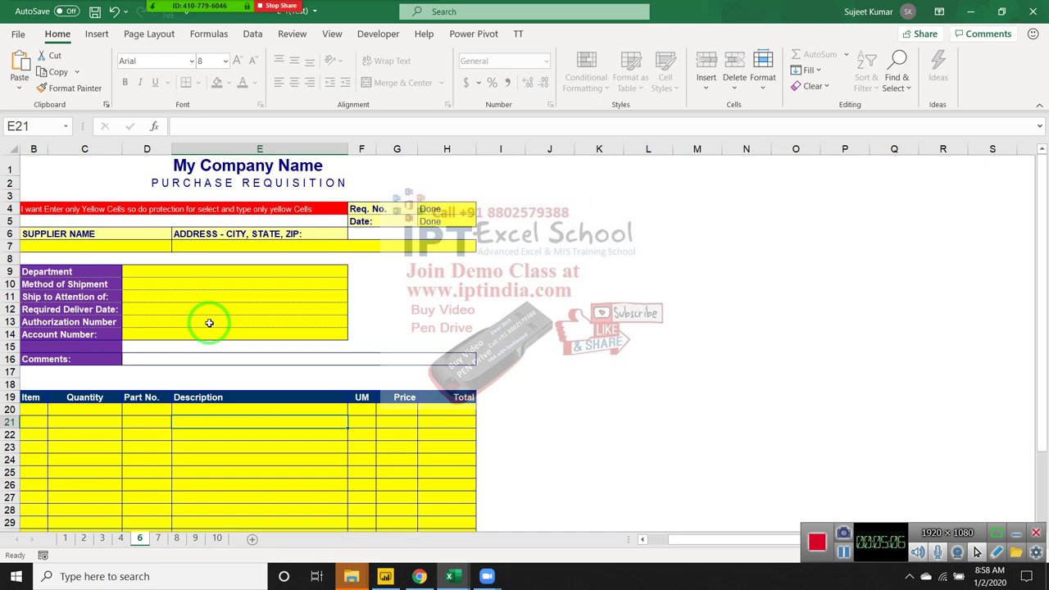
On sheet 7, inspect the contacts table and the Contacts_MI values in rows 4–10.
click(156, 541)
click(232, 312)
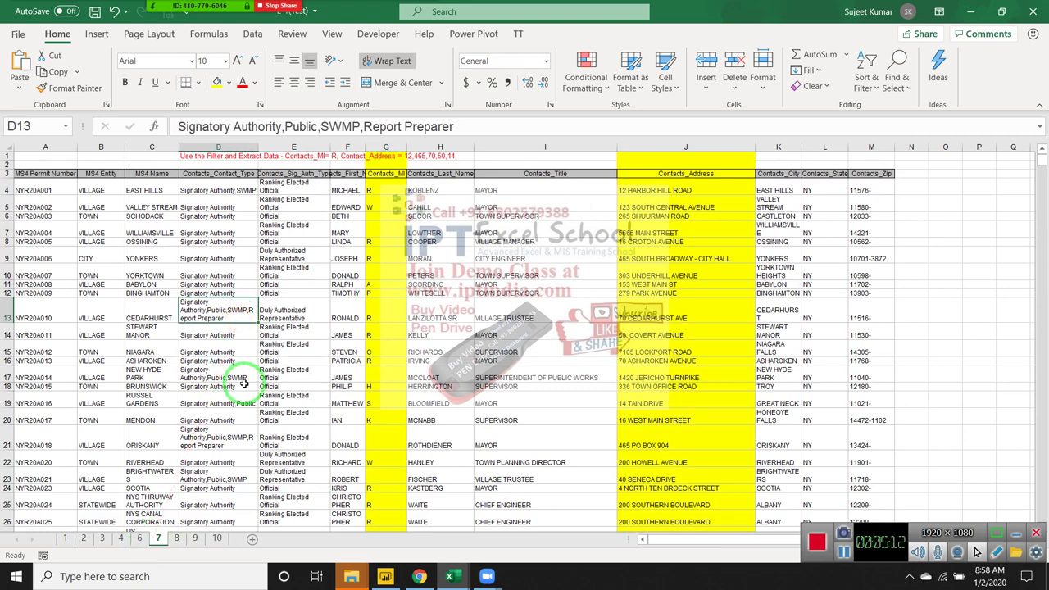
drag(275, 365, 364, 275)
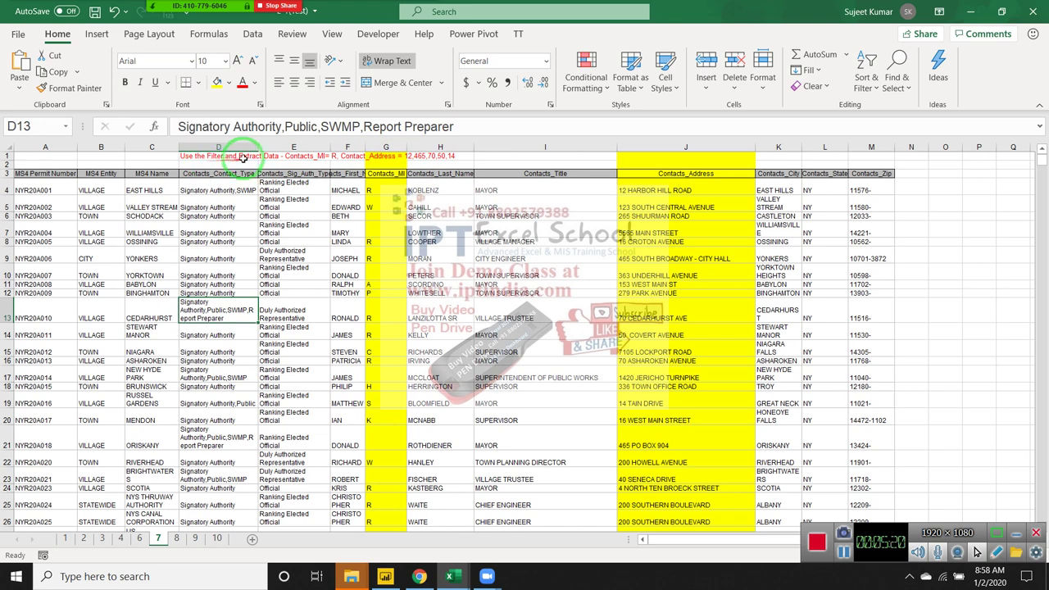
drag(246, 161, 405, 156)
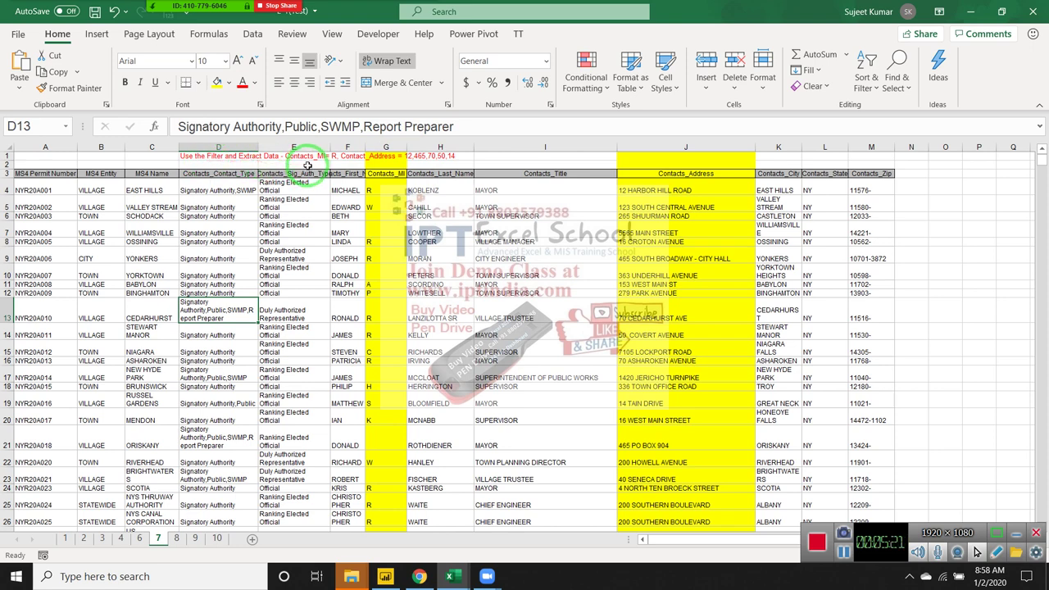
click(386, 147)
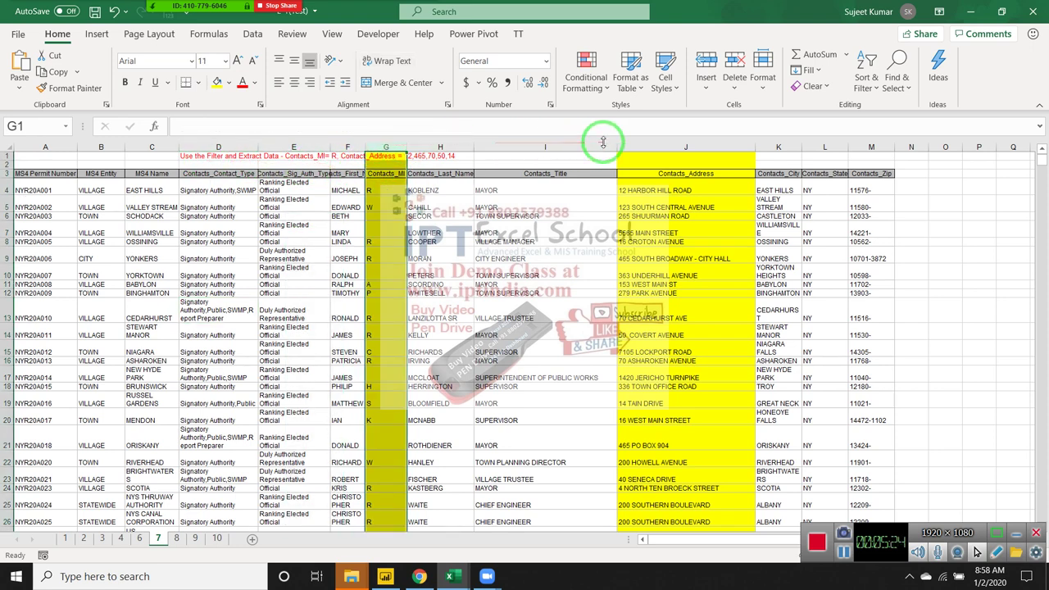
click(376, 204)
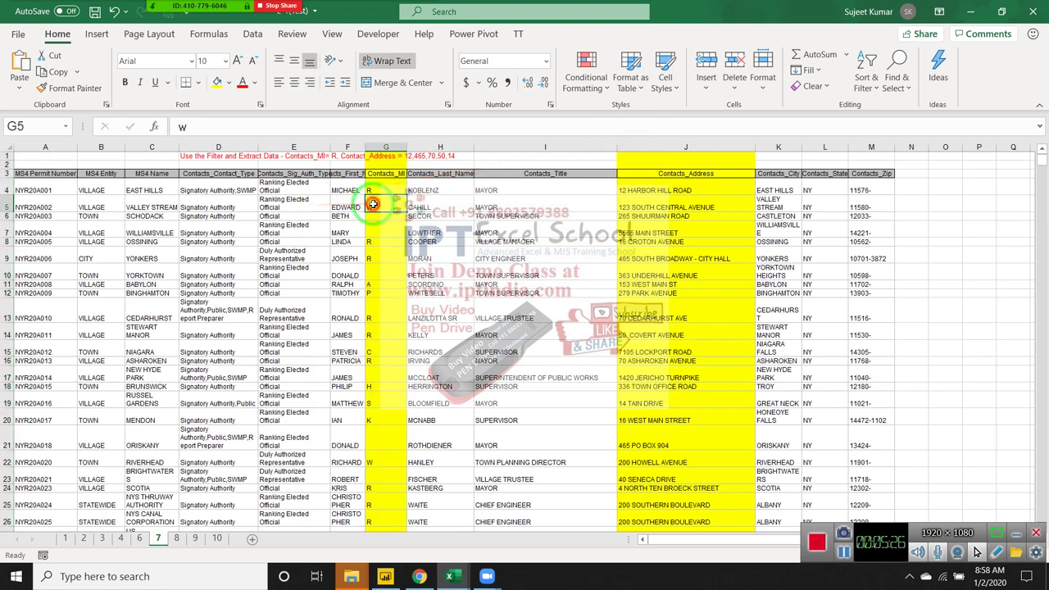
drag(374, 191, 386, 275)
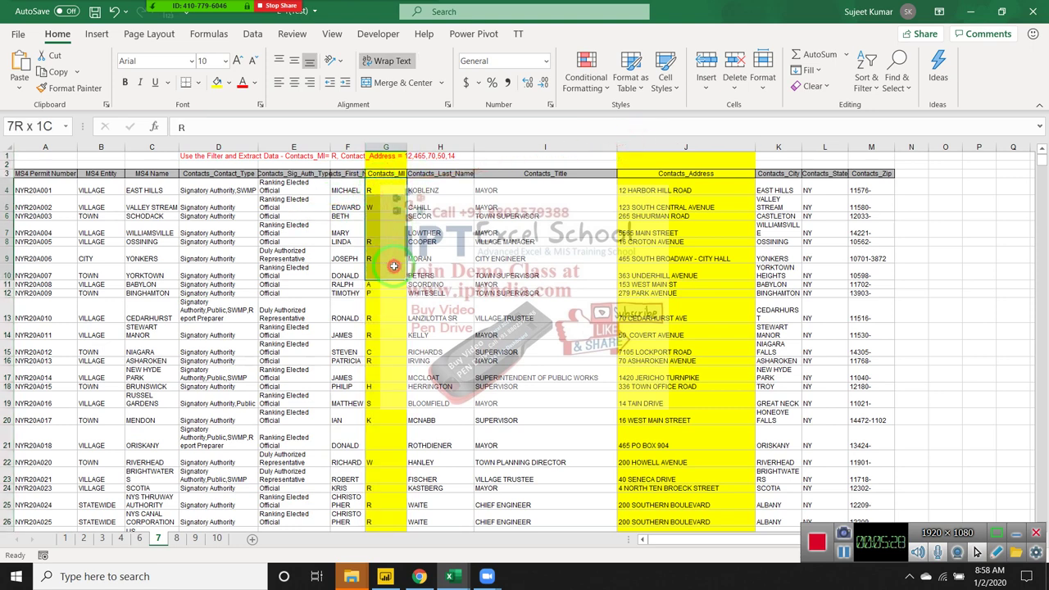
mouse_move(706, 258)
mouse_down()
mouse_move(725, 194)
mouse_move(705, 323)
mouse_up()
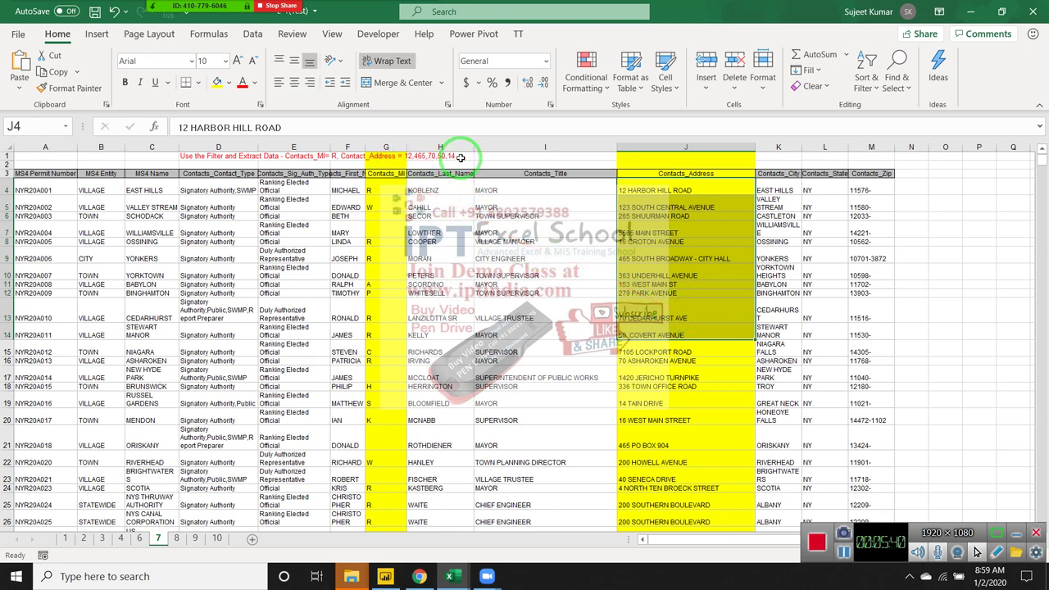
click(628, 193)
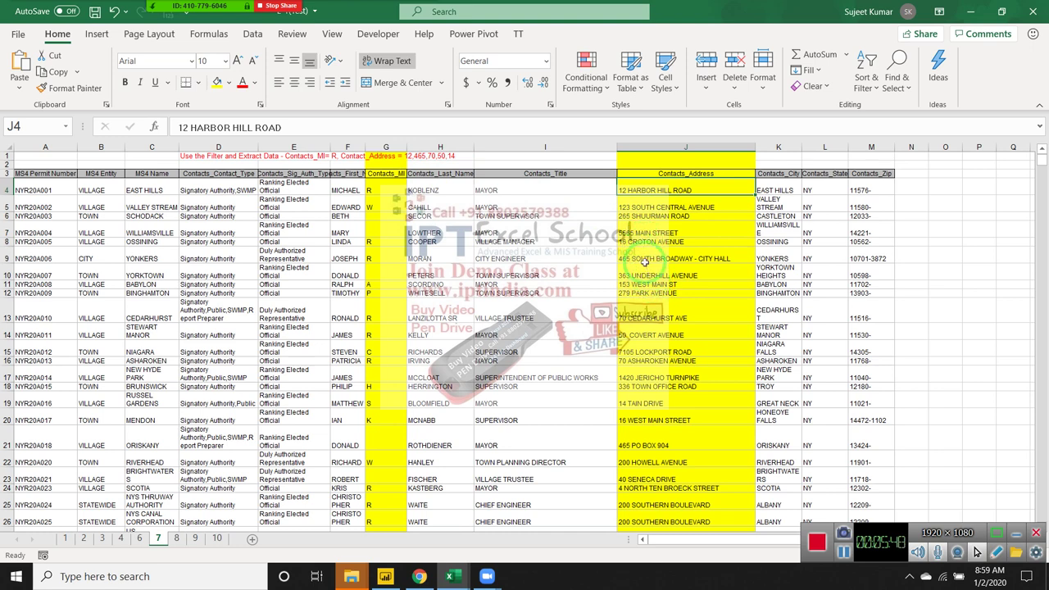
click(638, 261)
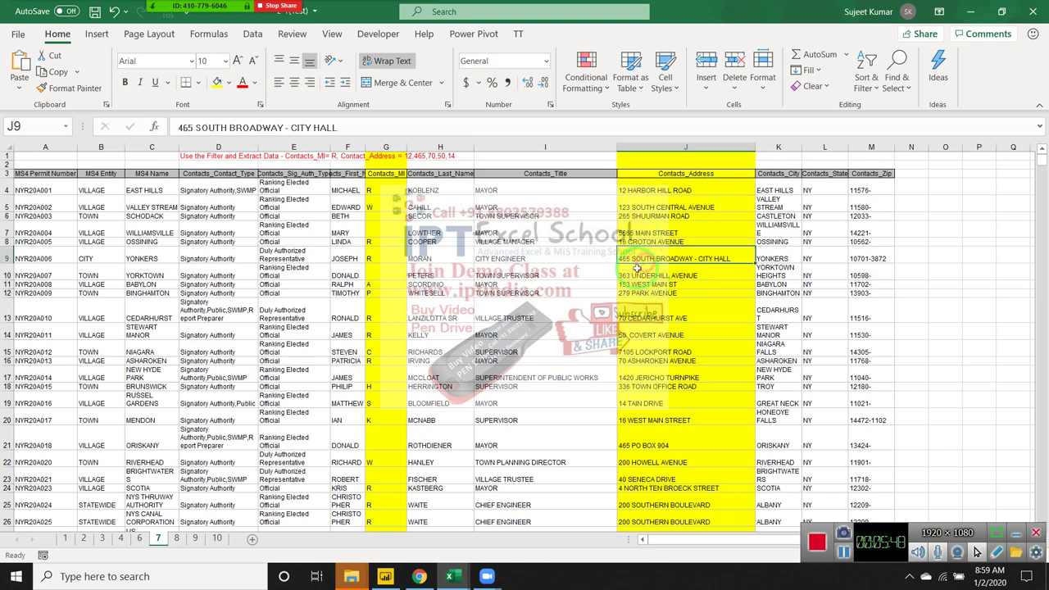
drag(456, 200, 603, 310)
click(644, 318)
click(647, 335)
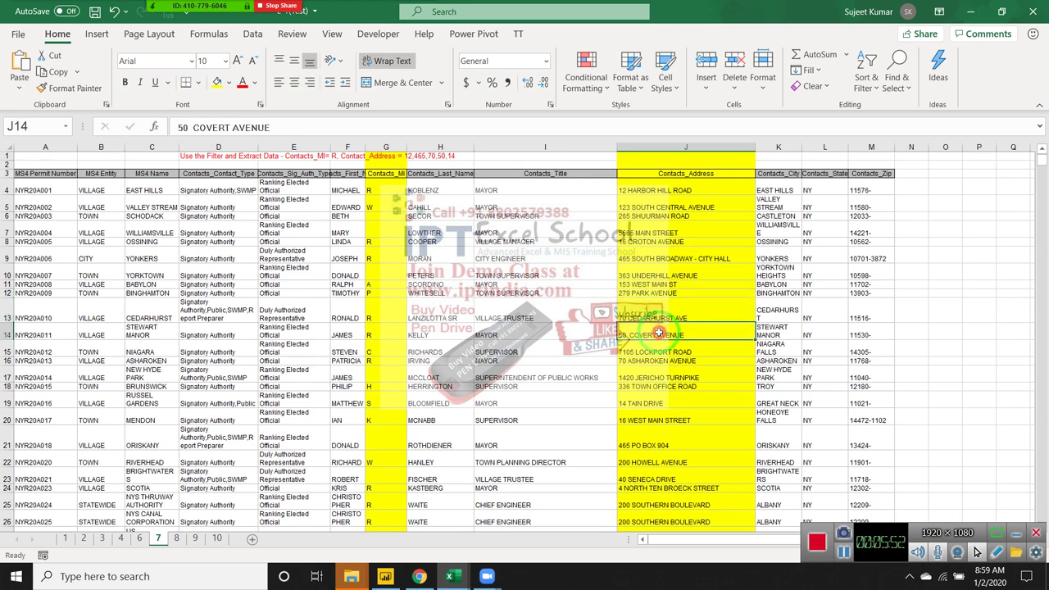
click(639, 403)
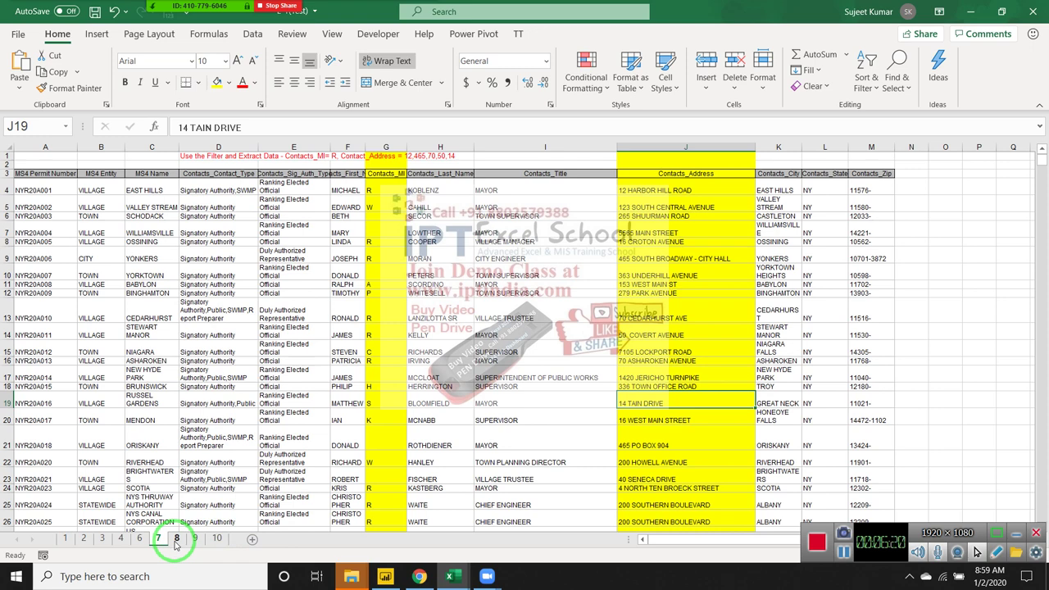
Open sheet 8 and select the monthly city sales table with its month headers.
click(176, 538)
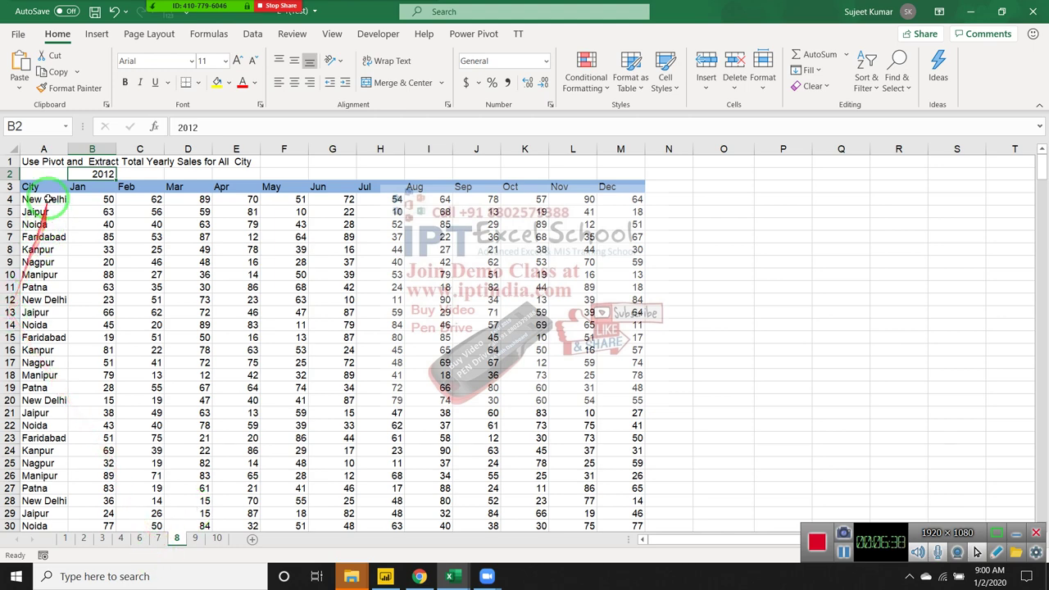
drag(30, 187, 195, 190)
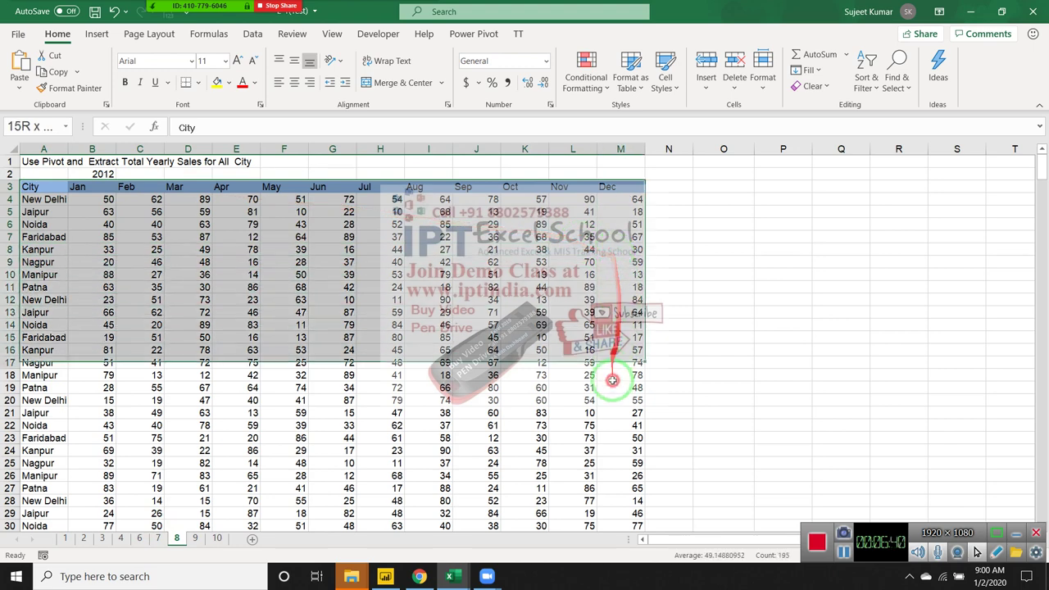
drag(579, 241, 613, 394)
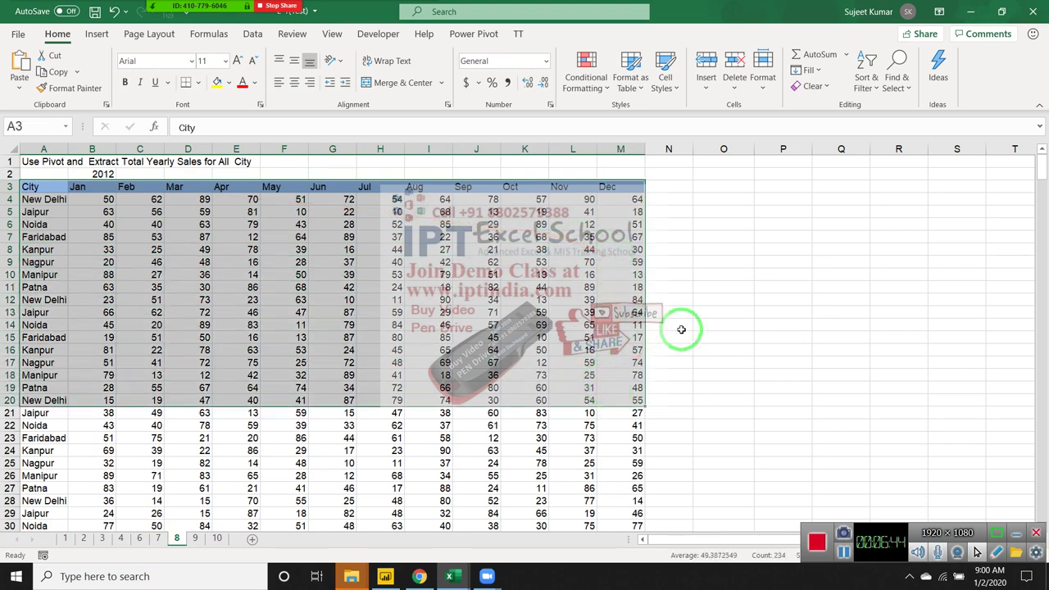
drag(77, 186, 613, 195)
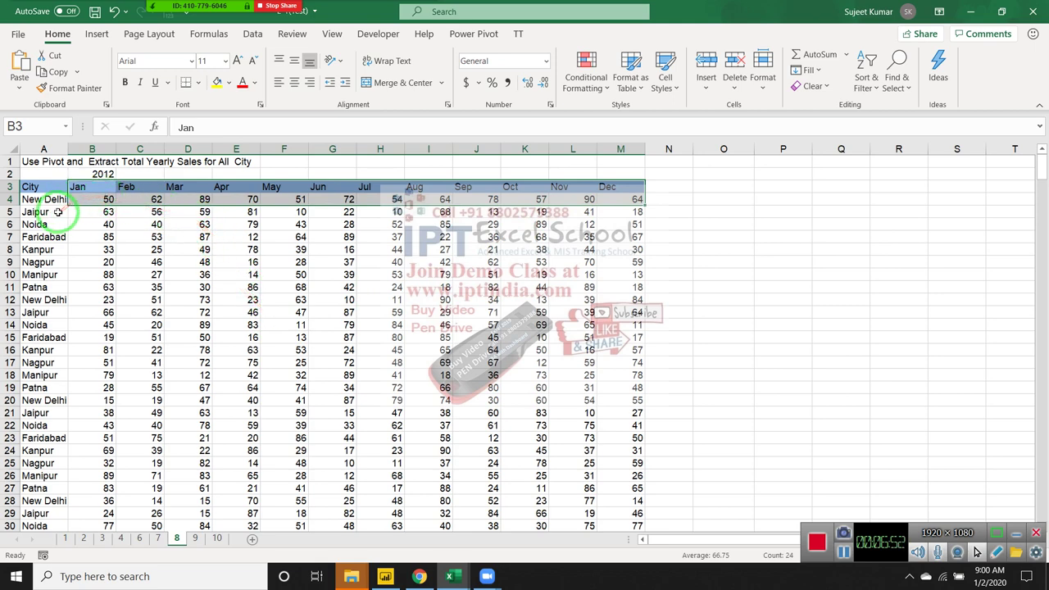
Enter the headers City and 2012 in empty cells beside the sales table.
click(731, 188)
text(Cit)
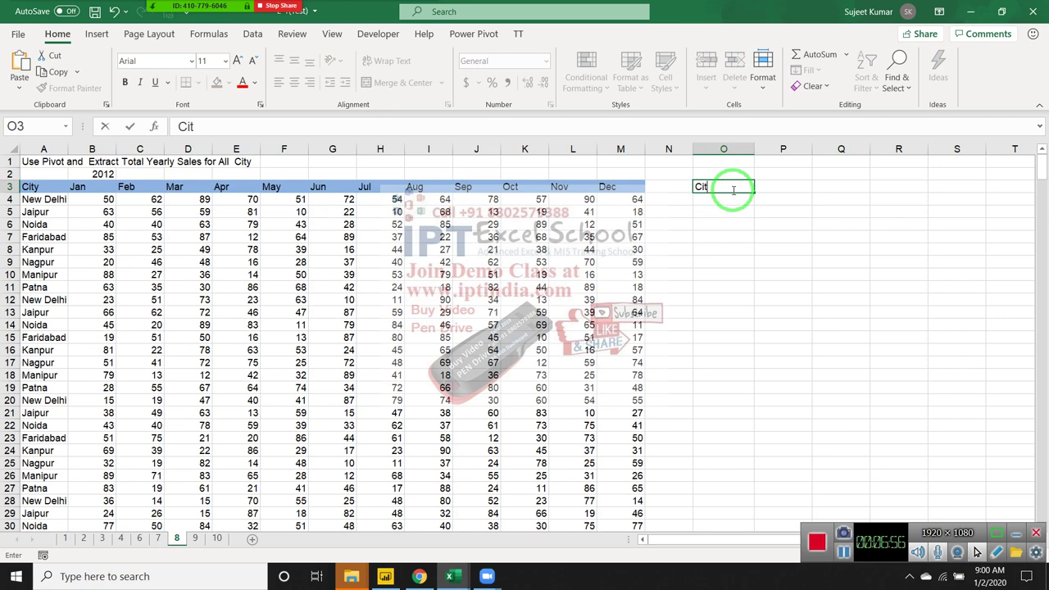
text(y)
key(Tab)
text(2012)
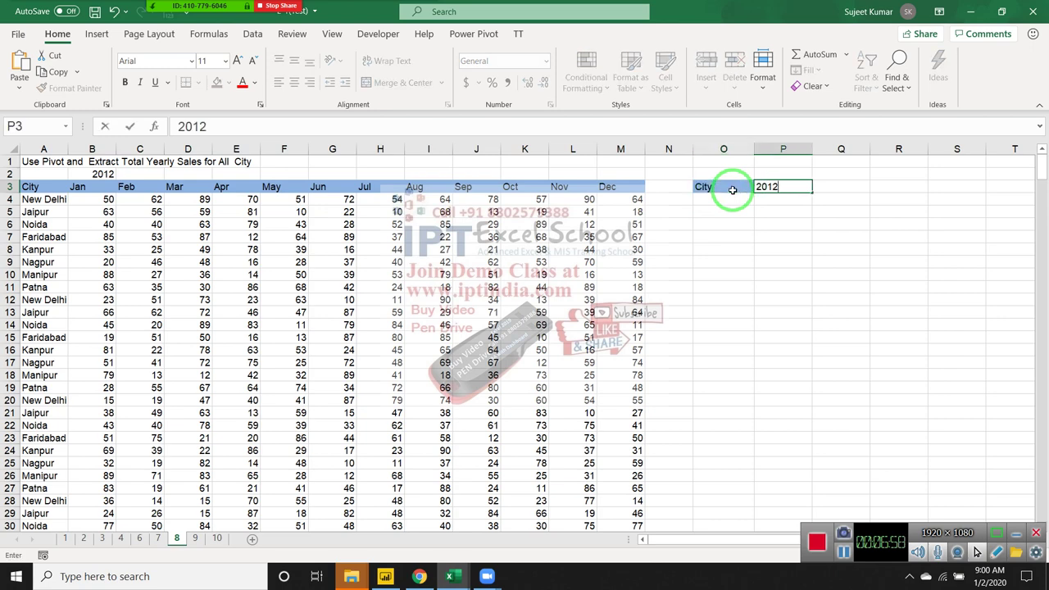
key(Return)
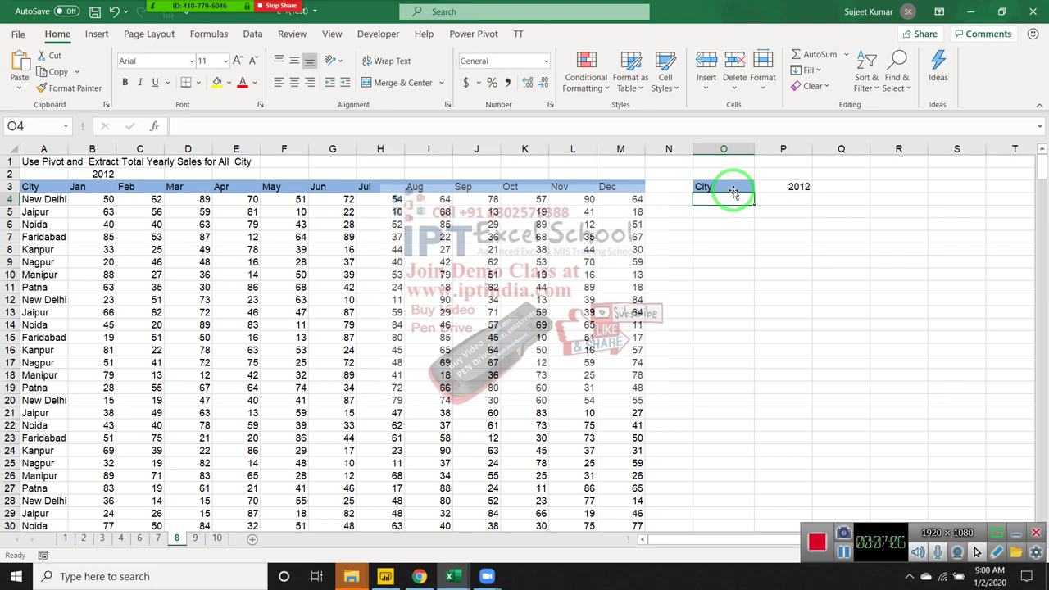
Delete the City and 2012 entries and return to the Dec header cell.
key(Up)
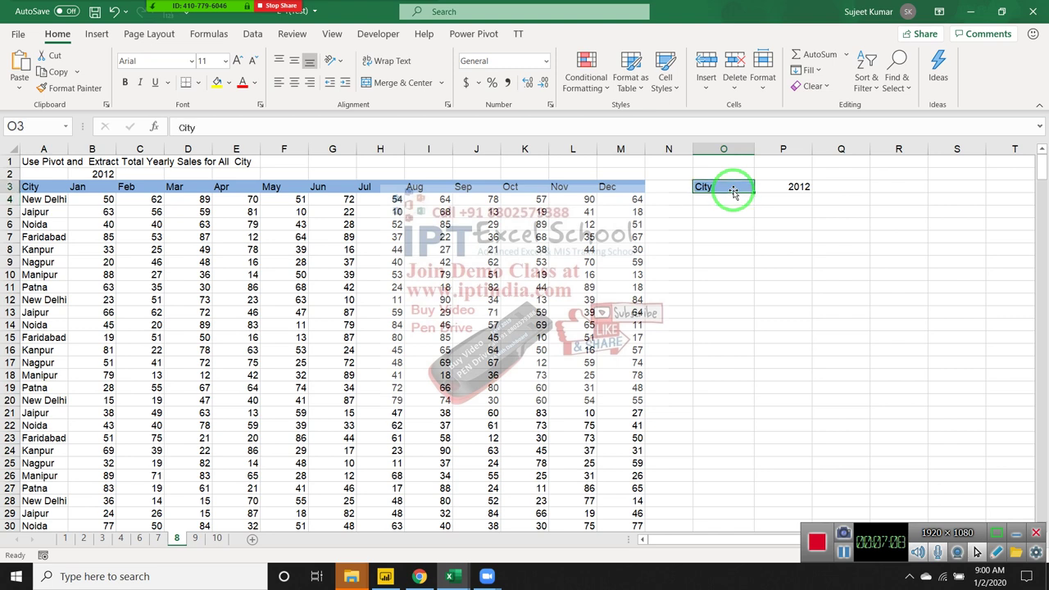
key(Up)
key(shift+Right)
key(shift+Down)
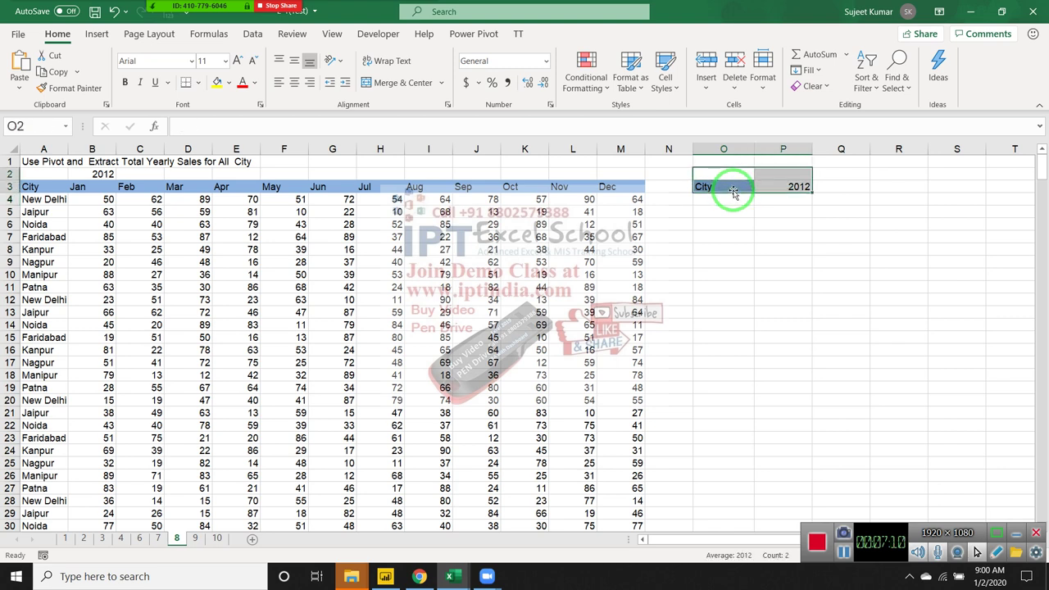
key(Delete)
key(Left)
key(Left)
key(Down)
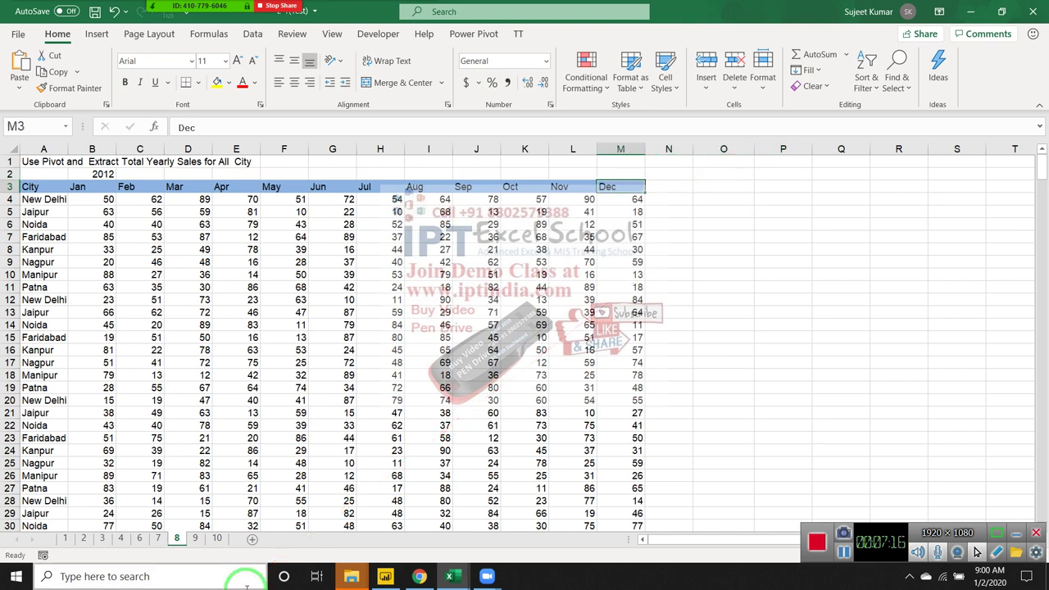
Open sheet 9 and select the day labels with their Current Joining counts.
click(195, 538)
click(217, 537)
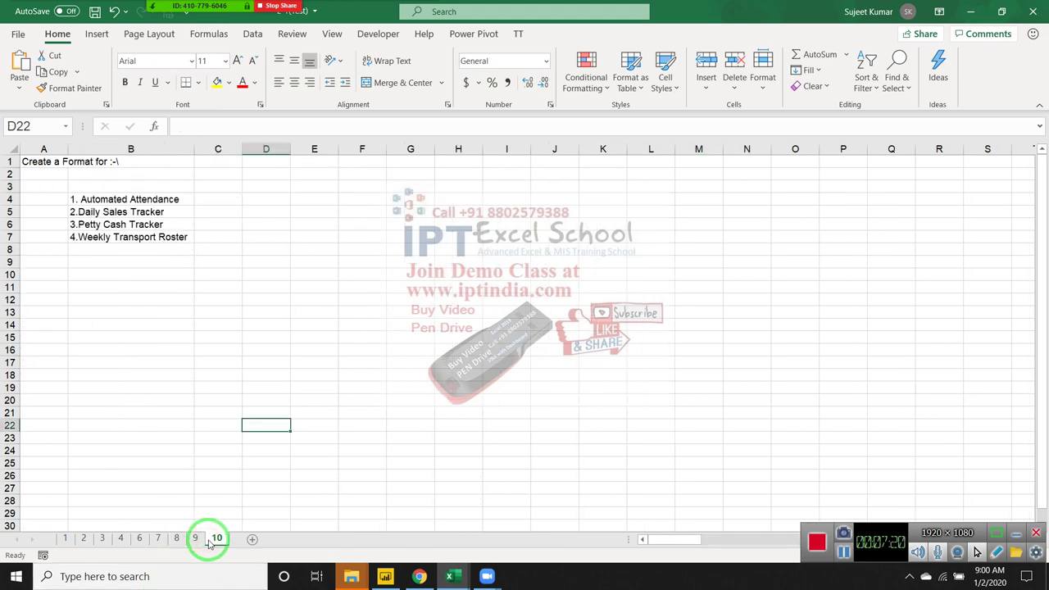
click(195, 538)
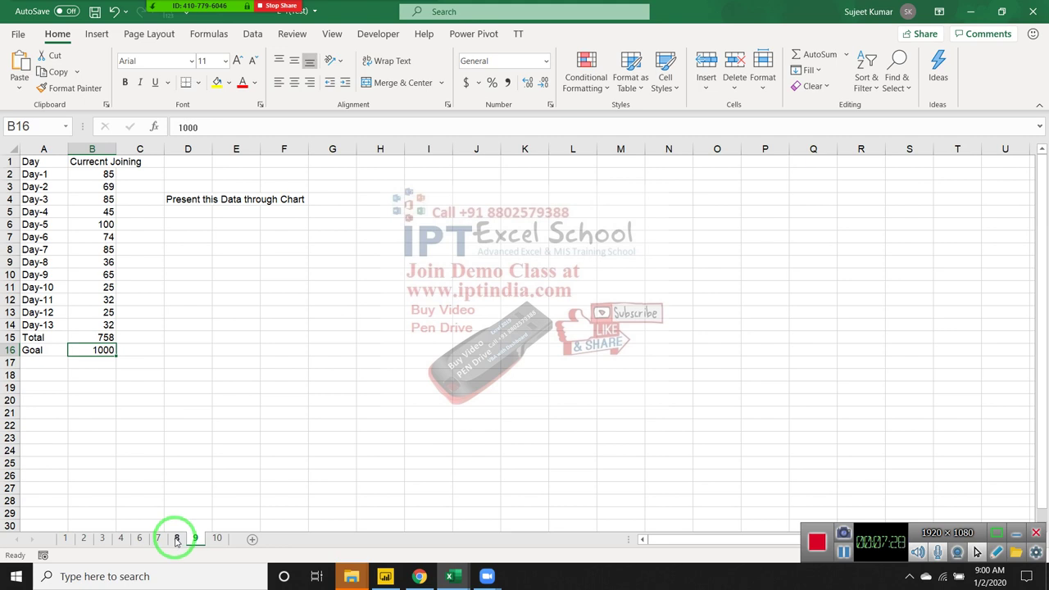
click(64, 287)
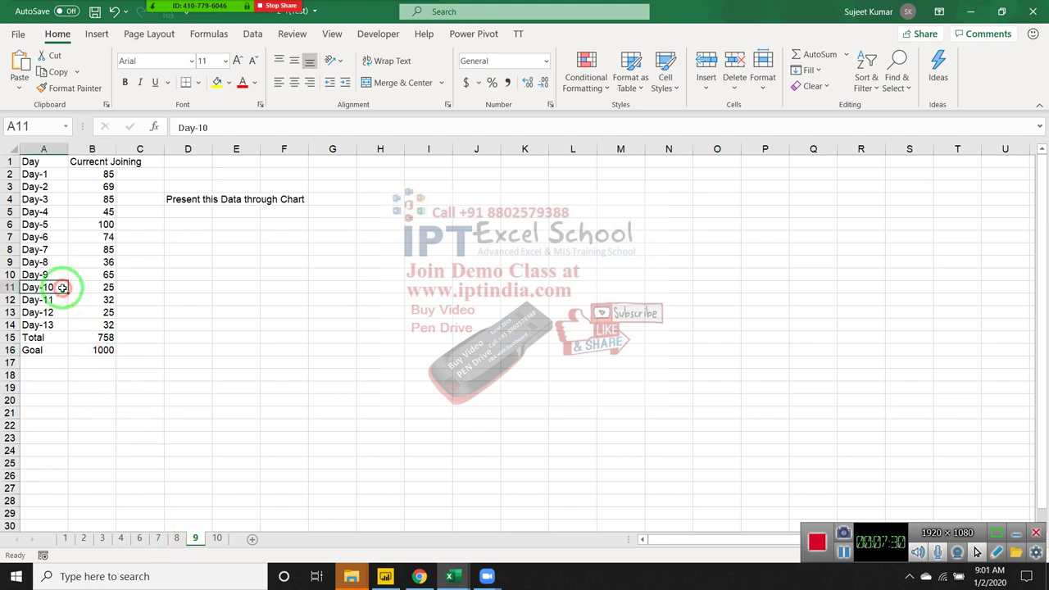
drag(31, 162, 106, 326)
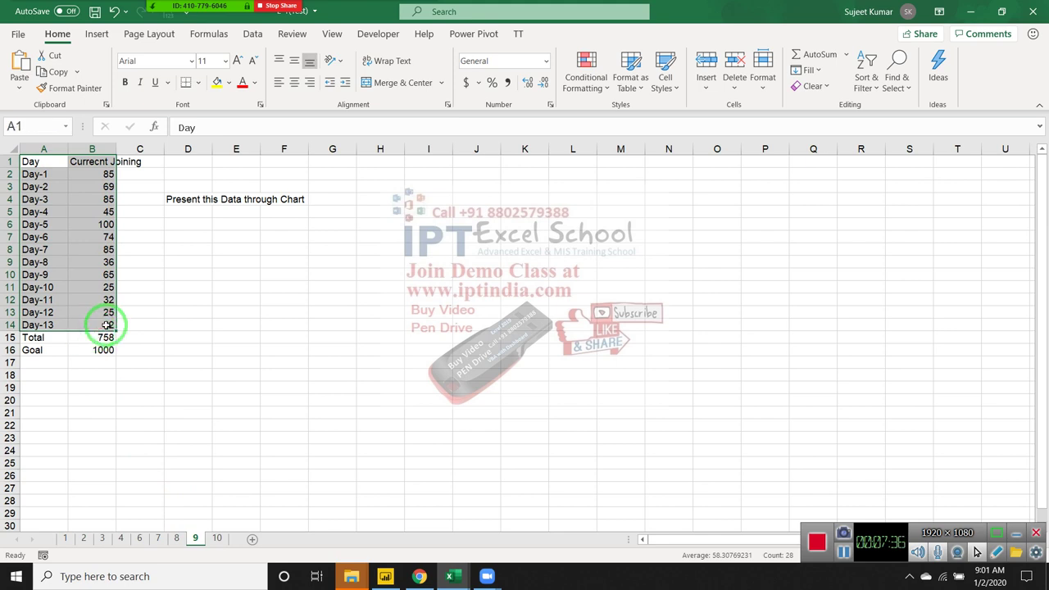
mouse_move(104, 174)
mouse_down()
mouse_move(107, 233)
mouse_move(87, 323)
mouse_move(60, 336)
mouse_move(104, 337)
mouse_up()
Check the Total SUM of 758 and the Goal of 1000, then select the whole table.
drag(33, 350, 100, 348)
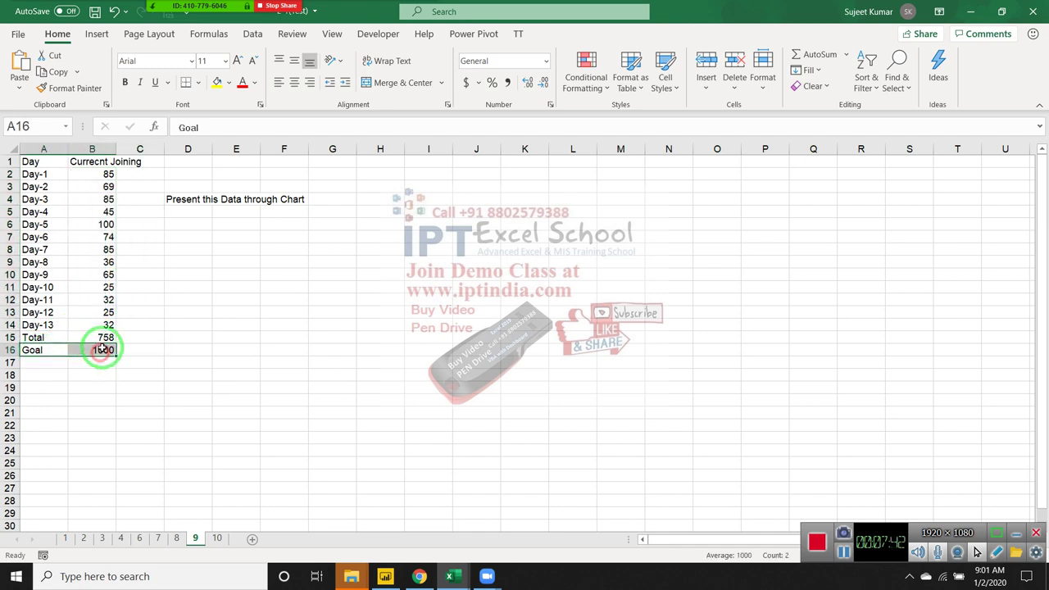
click(82, 339)
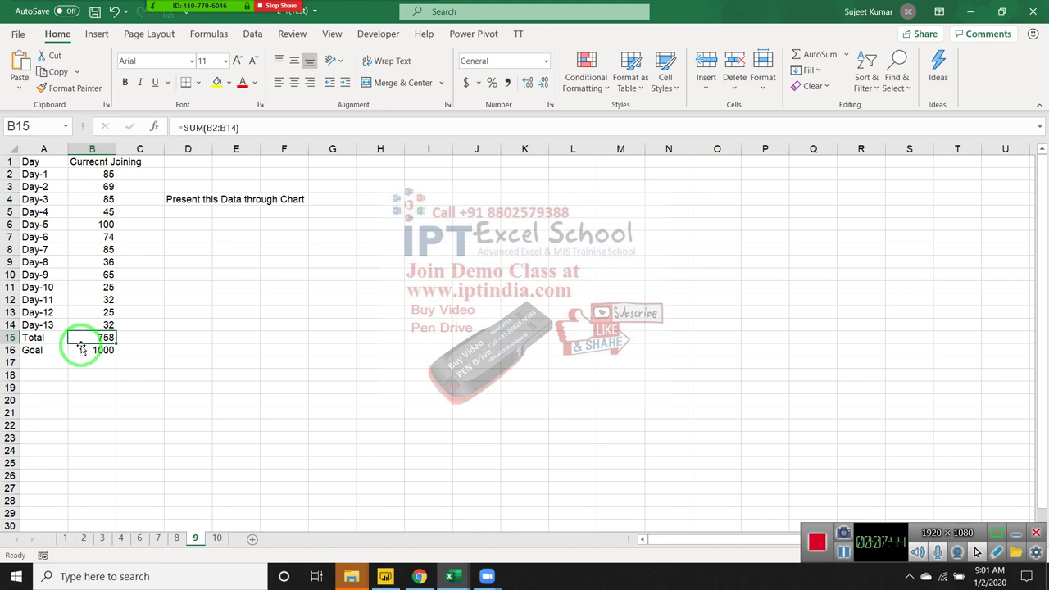
click(83, 349)
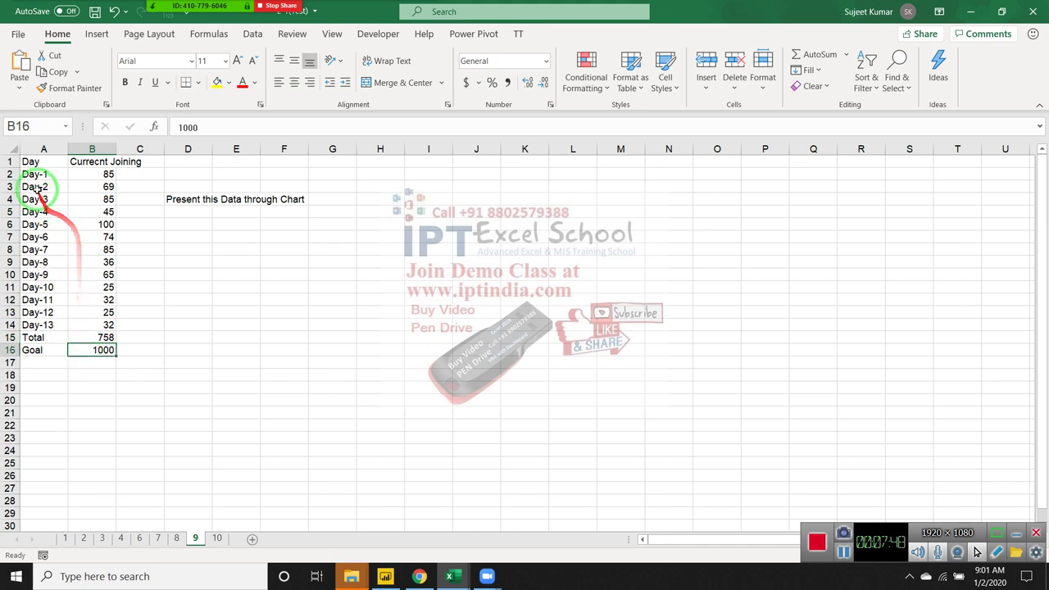
mouse_move(25, 161)
mouse_down()
mouse_move(108, 199)
mouse_move(103, 350)
mouse_up()
drag(269, 235, 423, 322)
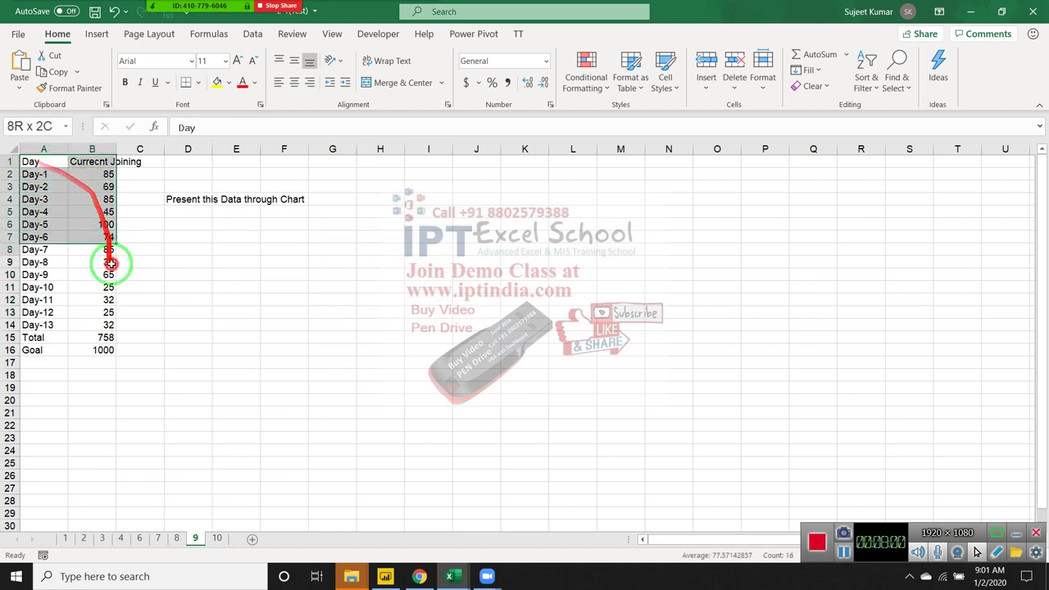
drag(29, 162, 96, 349)
click(92, 374)
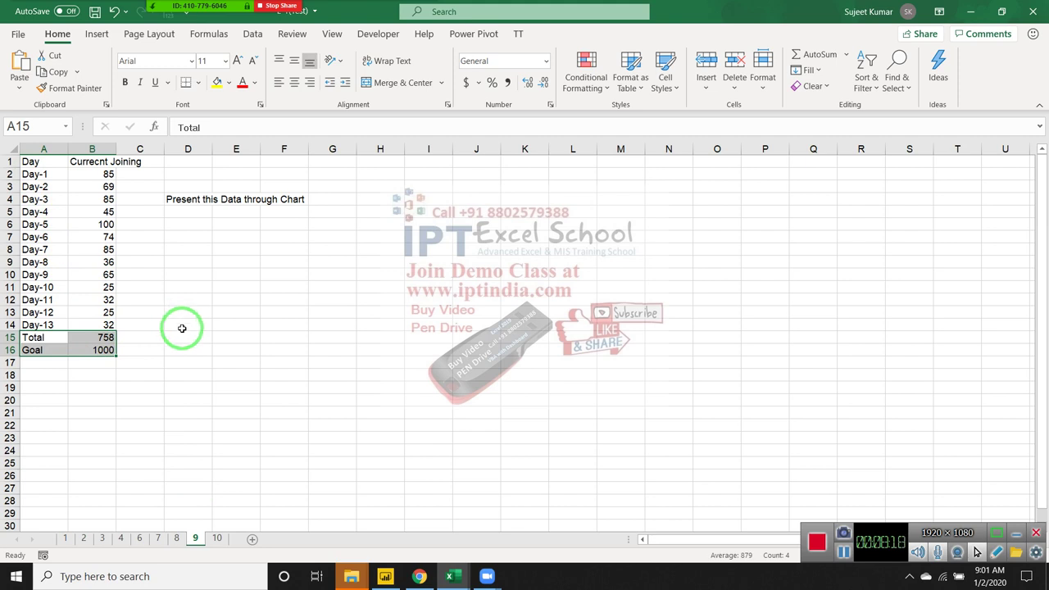
On sheet 10, select the four format items, from Automated Attendance to Weekly Transport Roster.
click(217, 537)
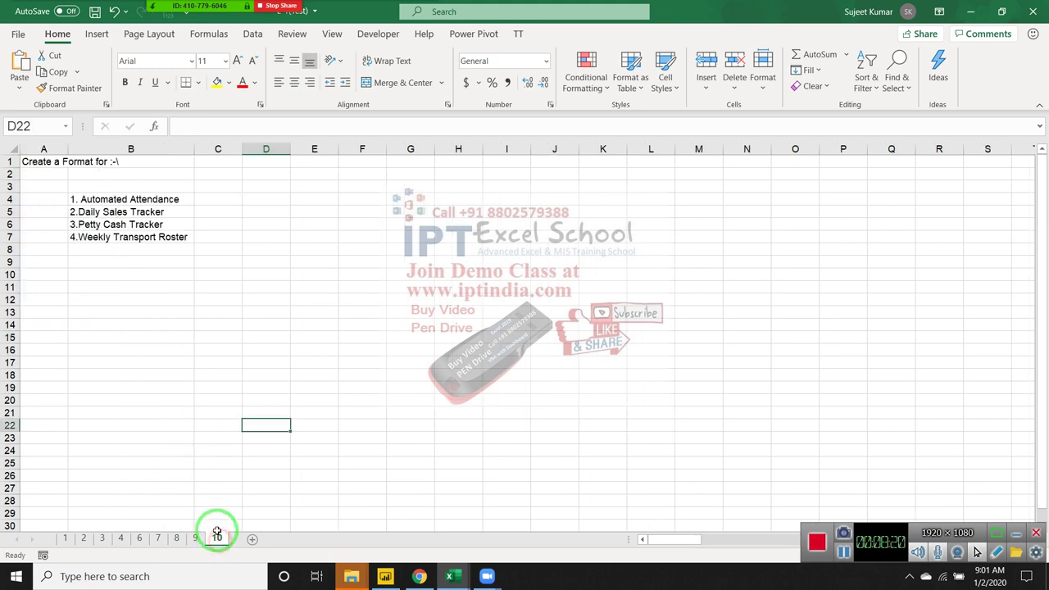
click(163, 200)
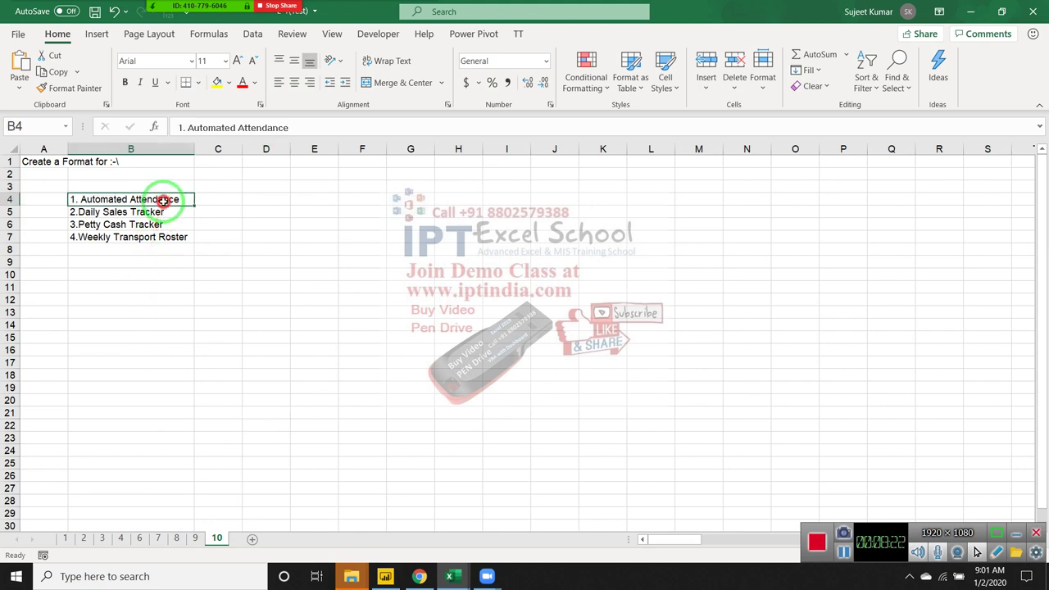
drag(163, 200, 157, 246)
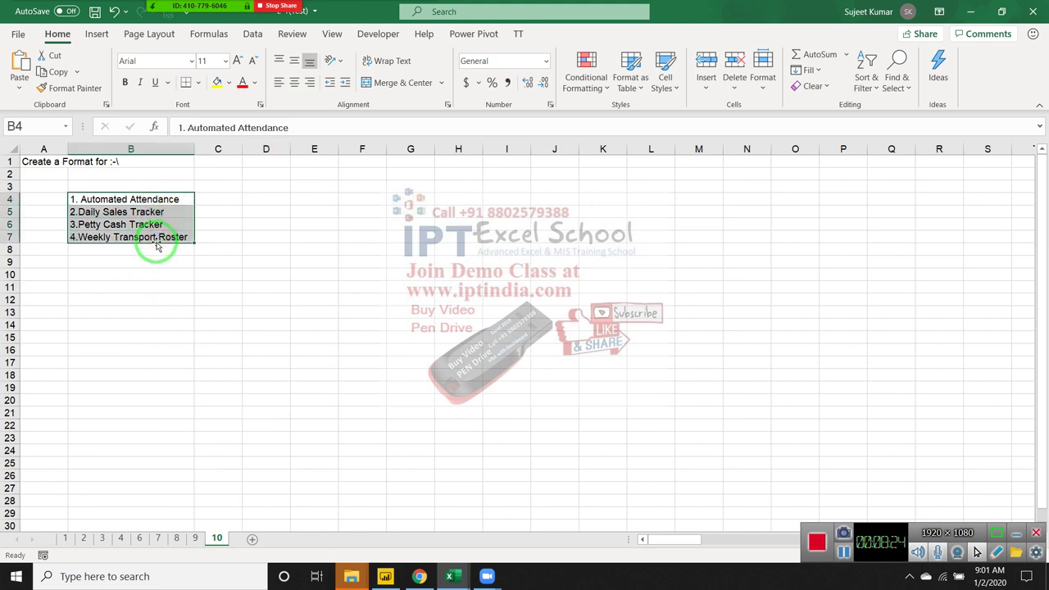
click(150, 259)
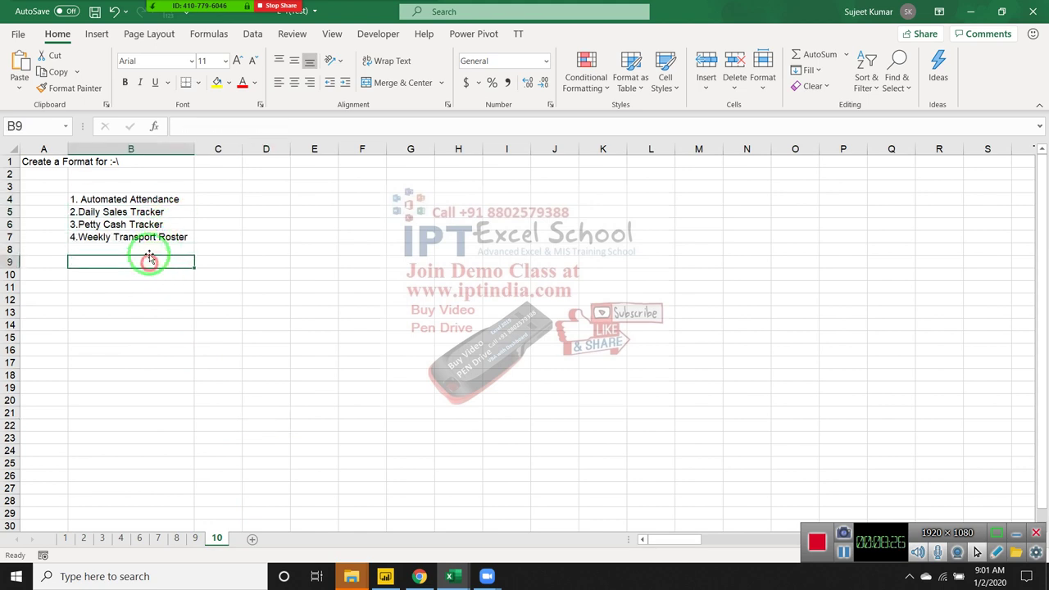
drag(150, 202, 148, 237)
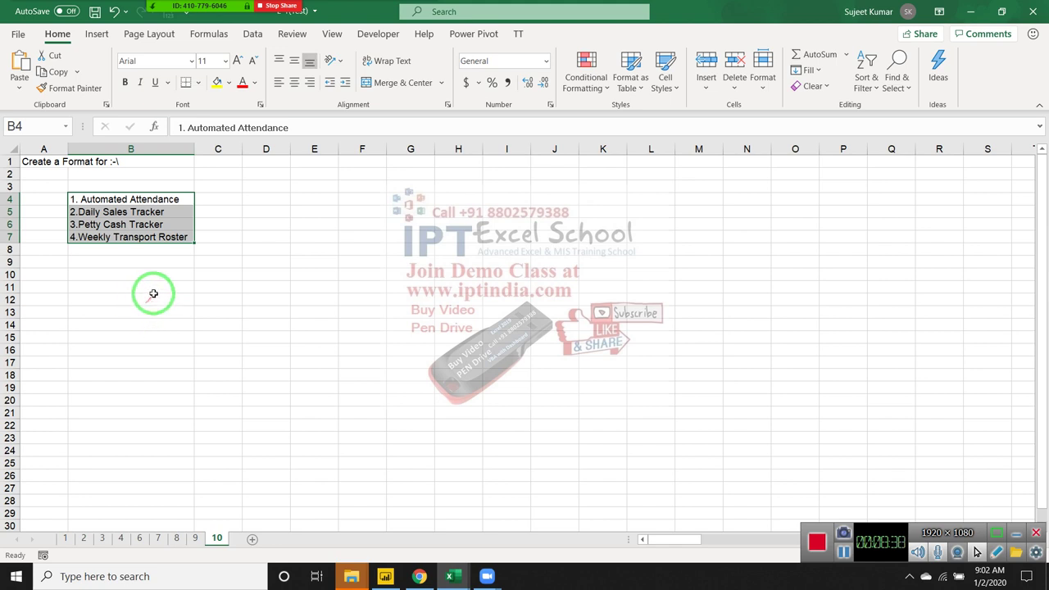
click(154, 289)
click(178, 210)
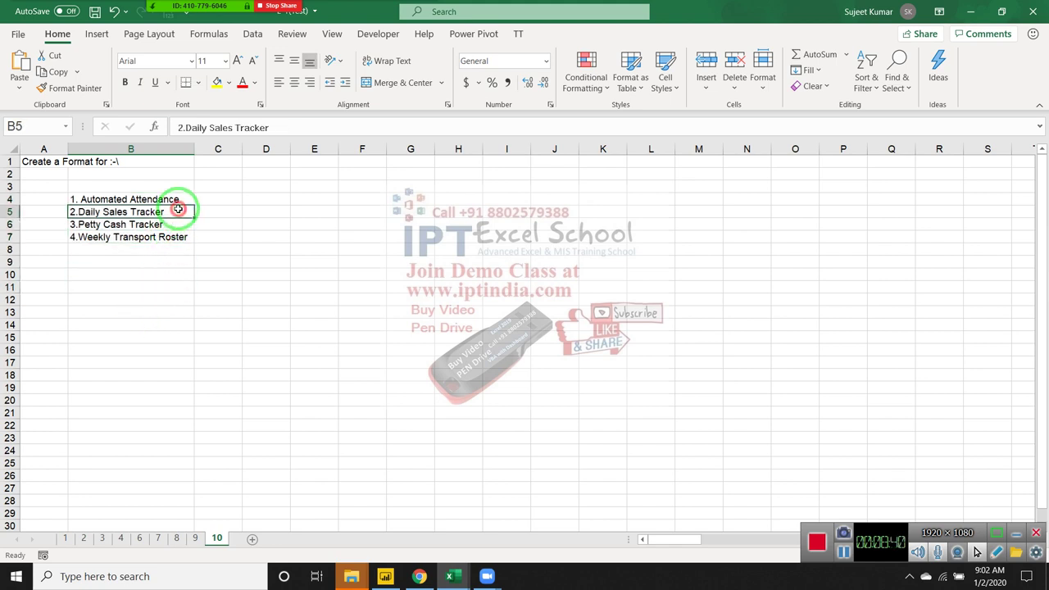
click(180, 225)
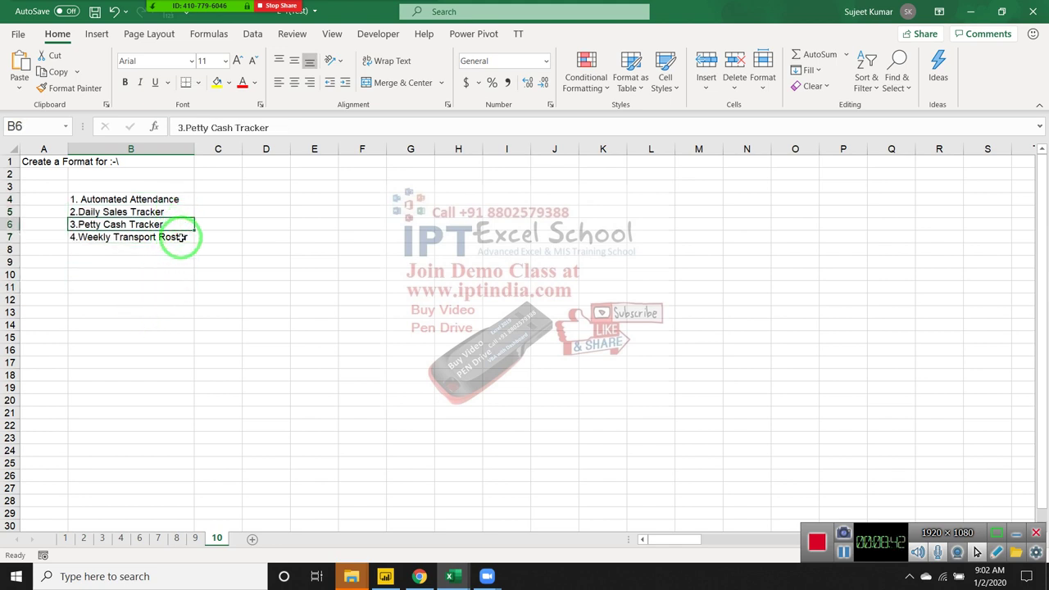
click(180, 237)
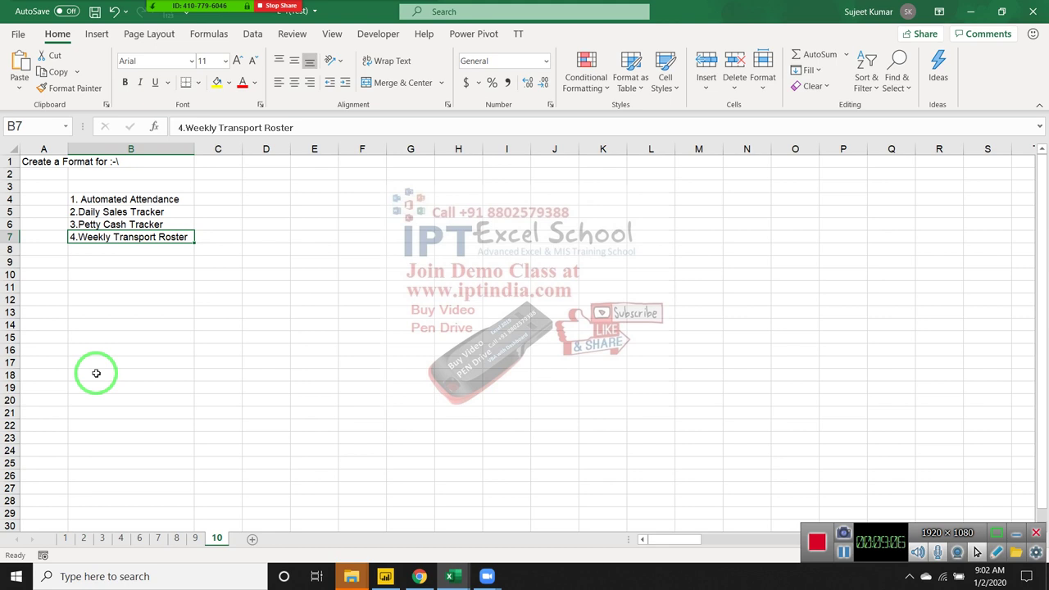
Save the exercise workbook.
click(94, 12)
click(293, 260)
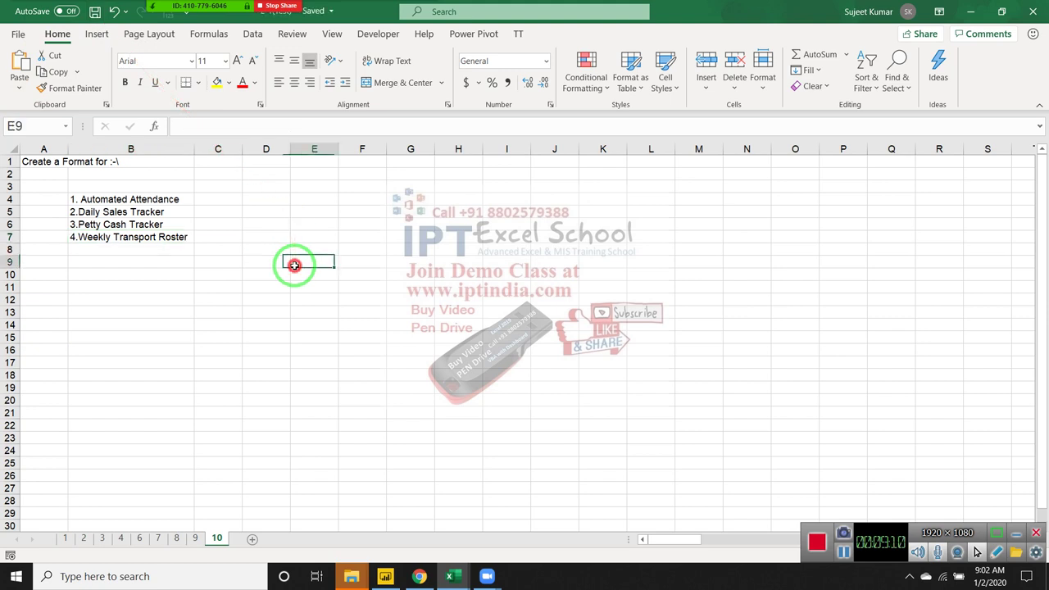
click(533, 262)
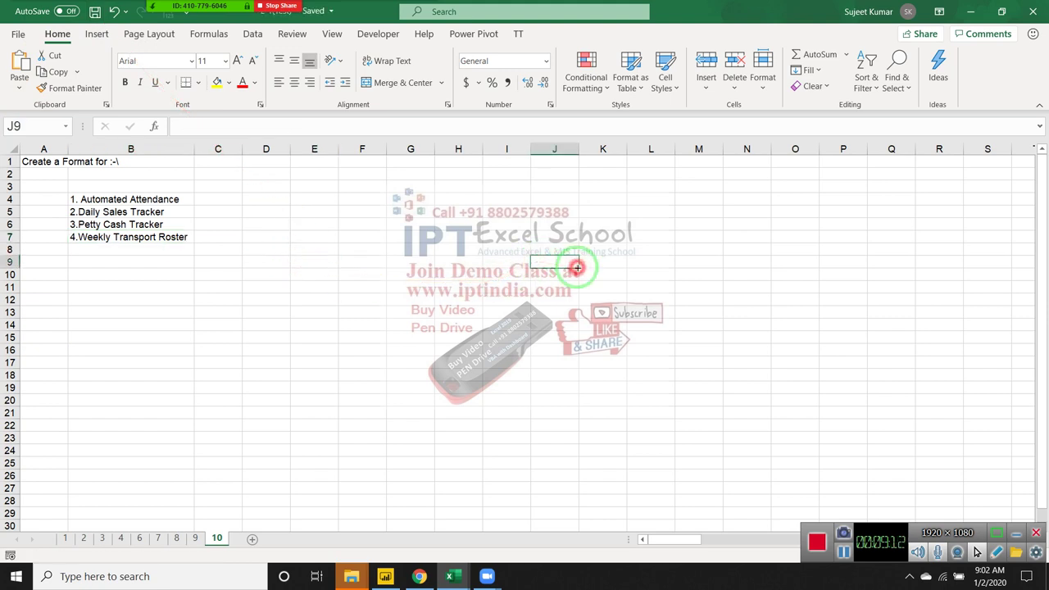
Flip through the sheets from sheet 2 to sheet 10.
click(84, 538)
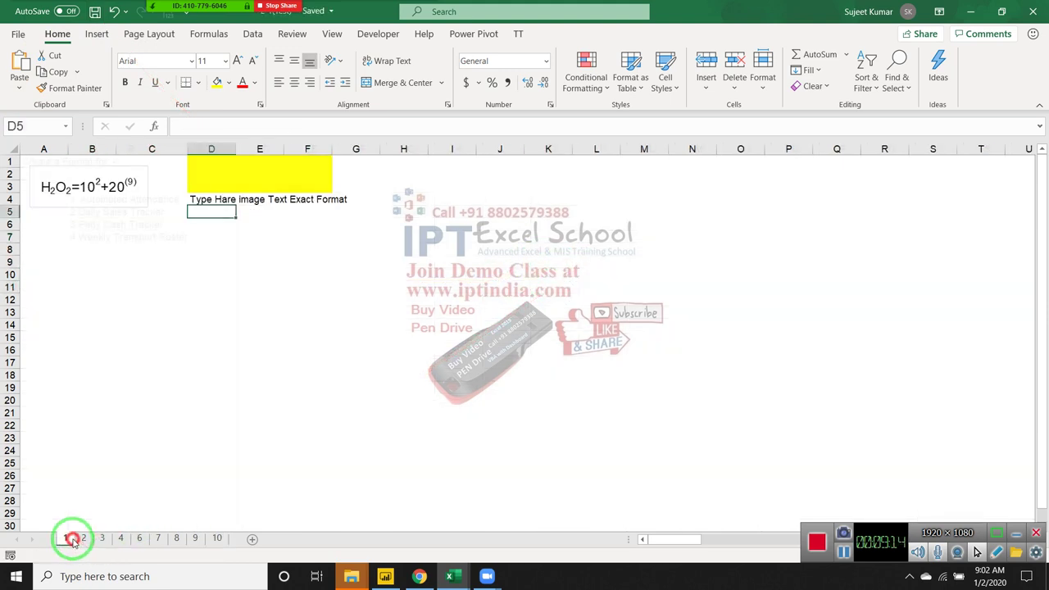
click(102, 539)
click(120, 539)
click(140, 538)
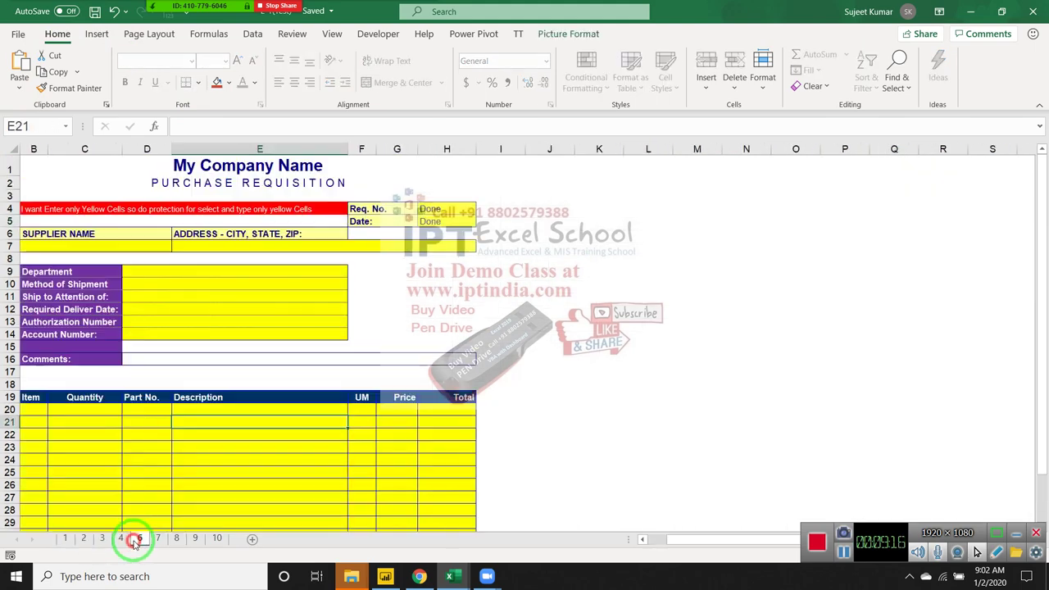
click(158, 538)
click(177, 539)
click(195, 538)
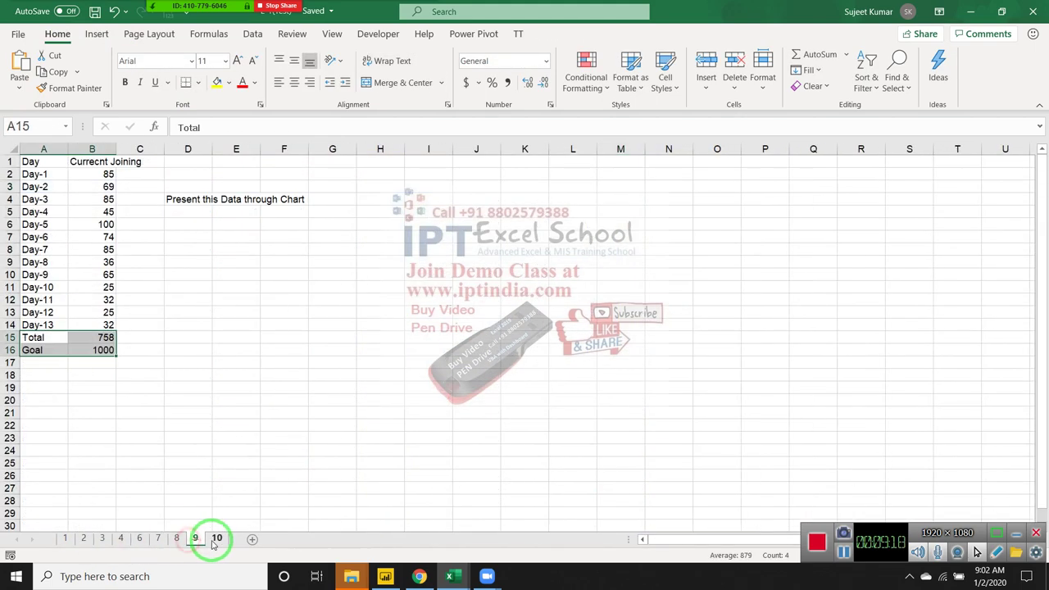
click(218, 539)
click(358, 324)
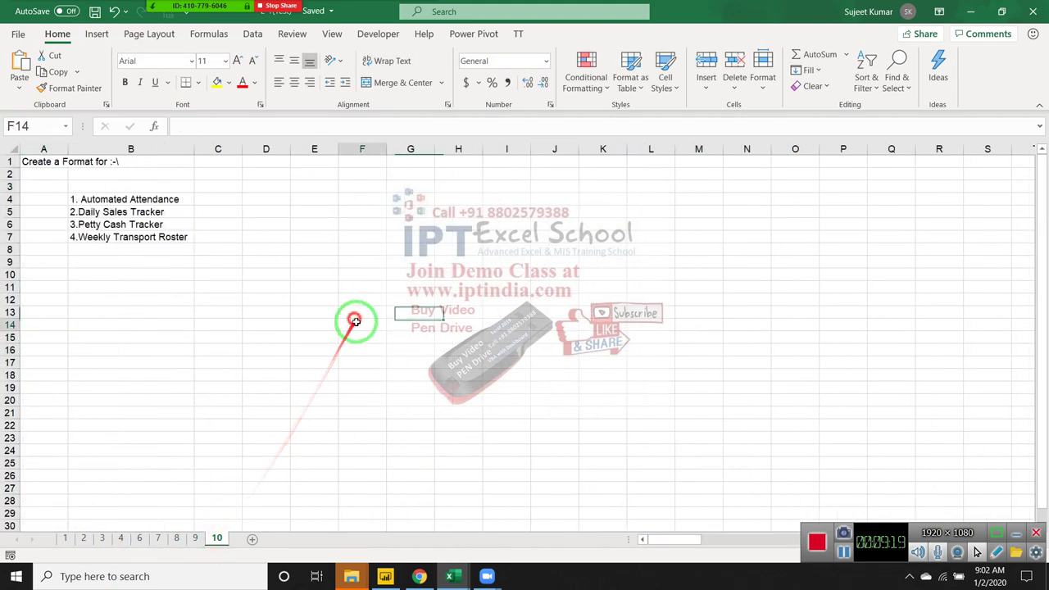
Close the Excel workbook and refresh the Windows desktop.
click(1035, 12)
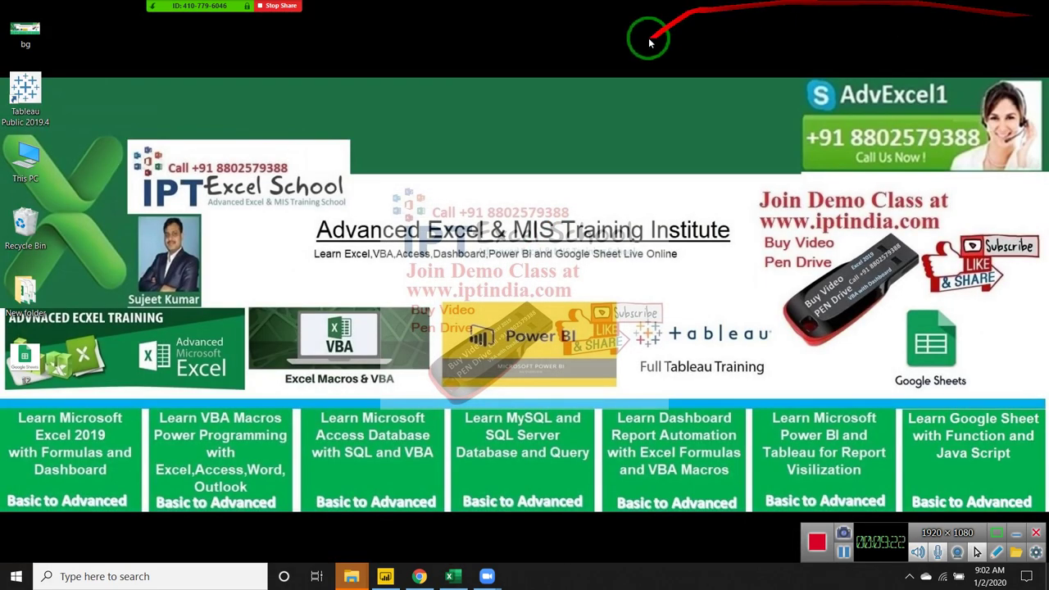
right_click(609, 85)
click(644, 123)
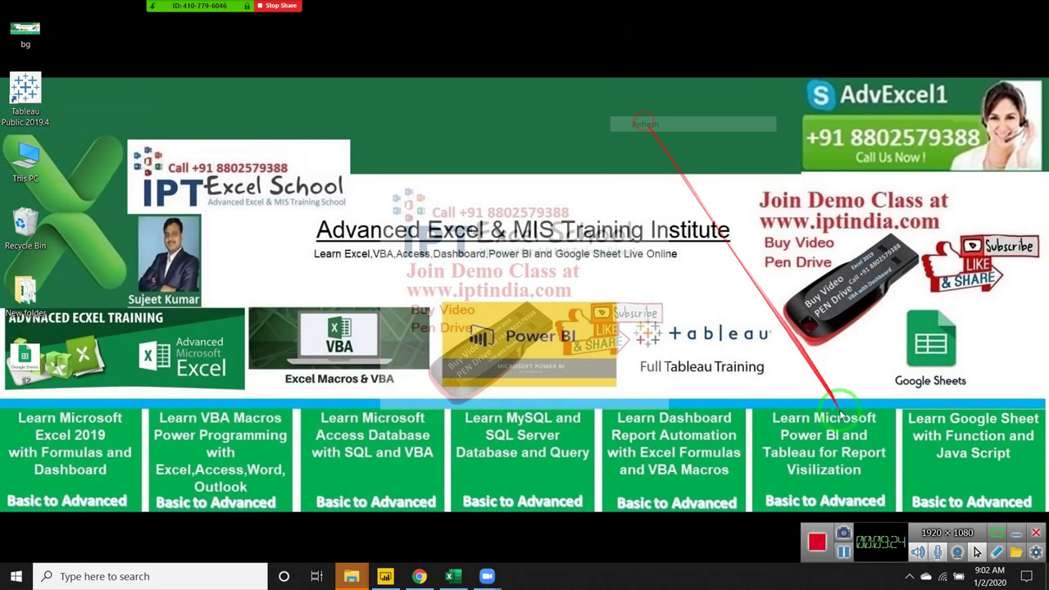